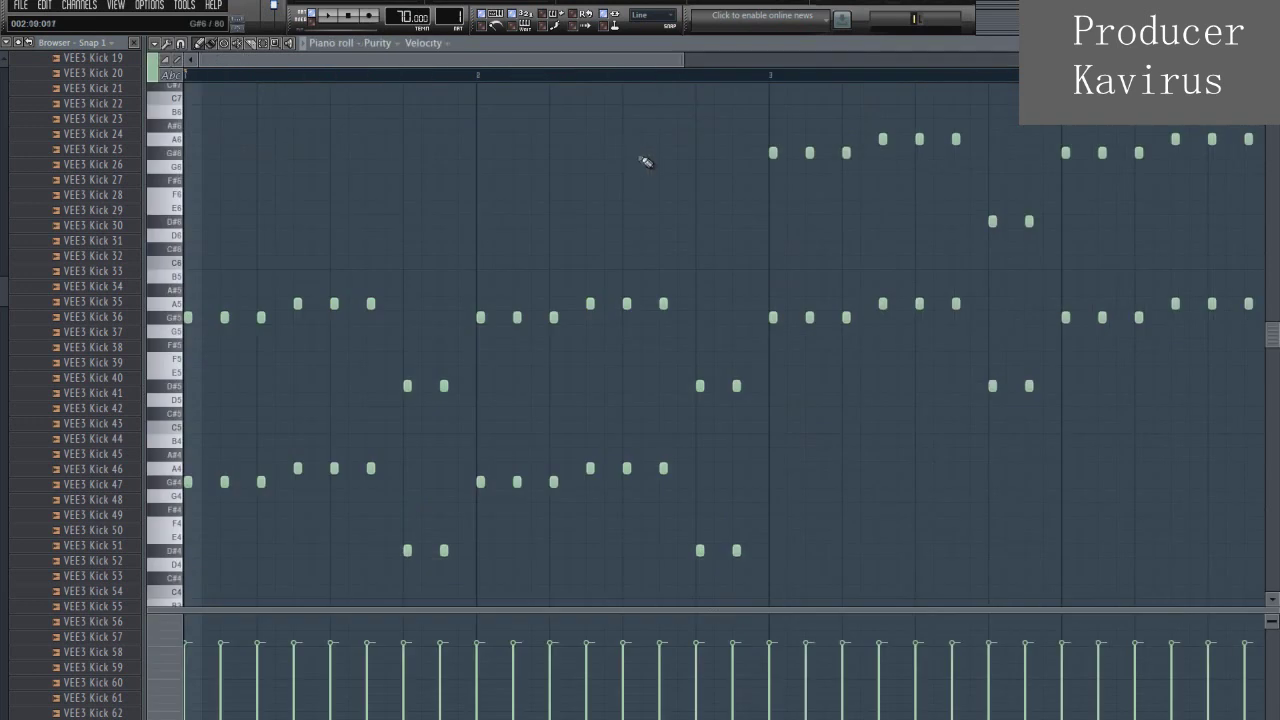
- Review the full Purity melody in the piano roll and inspect the Purity instrument's brass preset, closing the piano roll when done
{"action": "scroll", "coordinate": [528, 80], "scroll_direction": "down", "scroll_amount": 3}
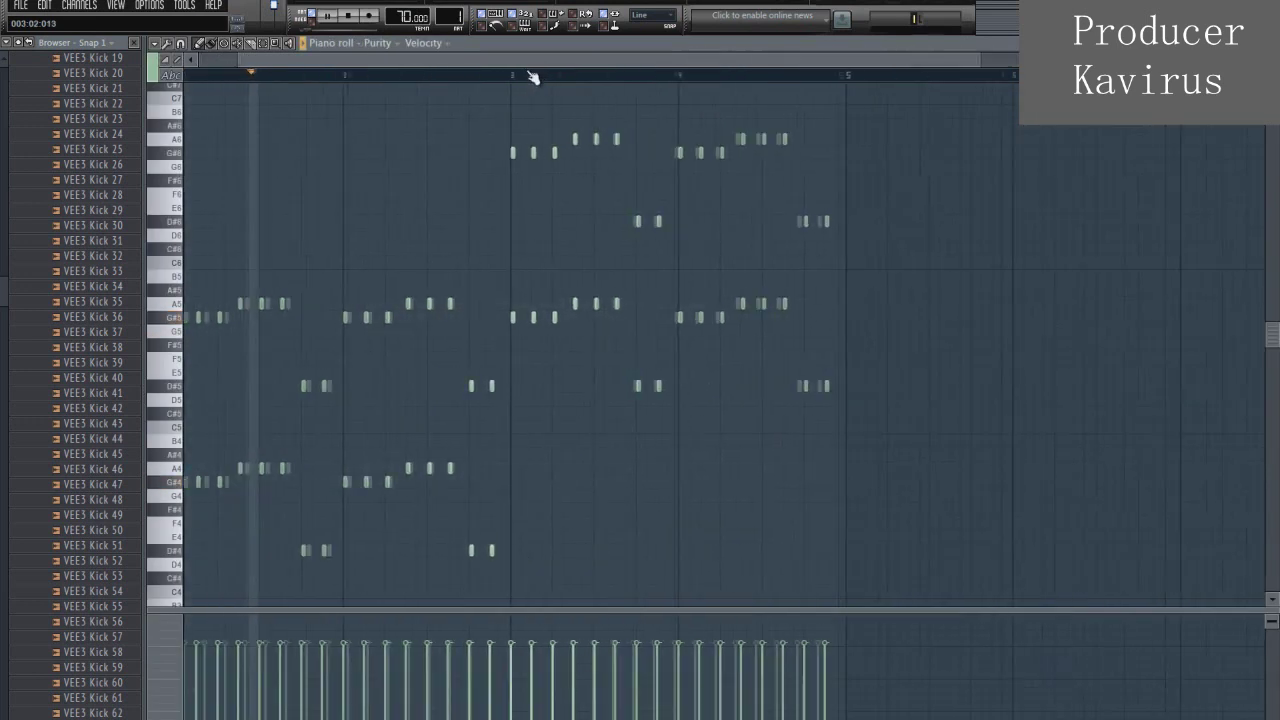
{"action": "left_click_drag", "start_coordinate": [976, 62], "coordinate": [790, 64]}
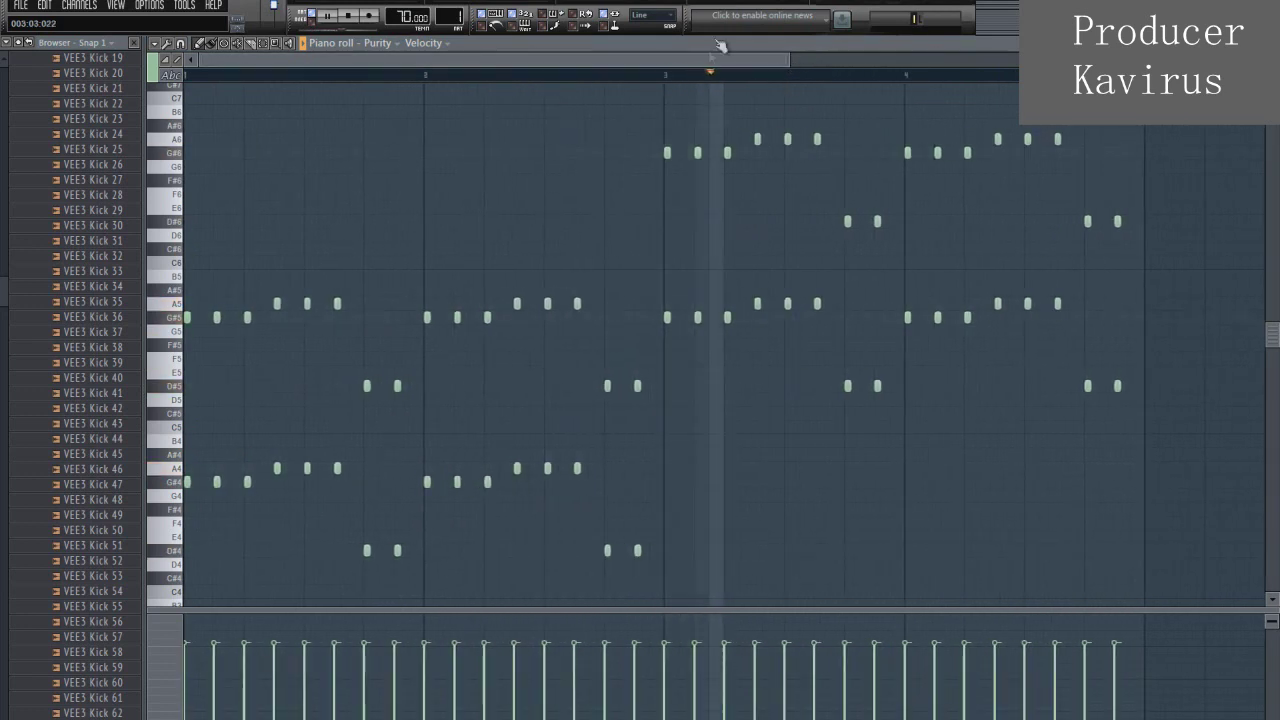
{"action": "key", "text": "F6"}
{"action": "left_click", "coordinate": [529, 158]}
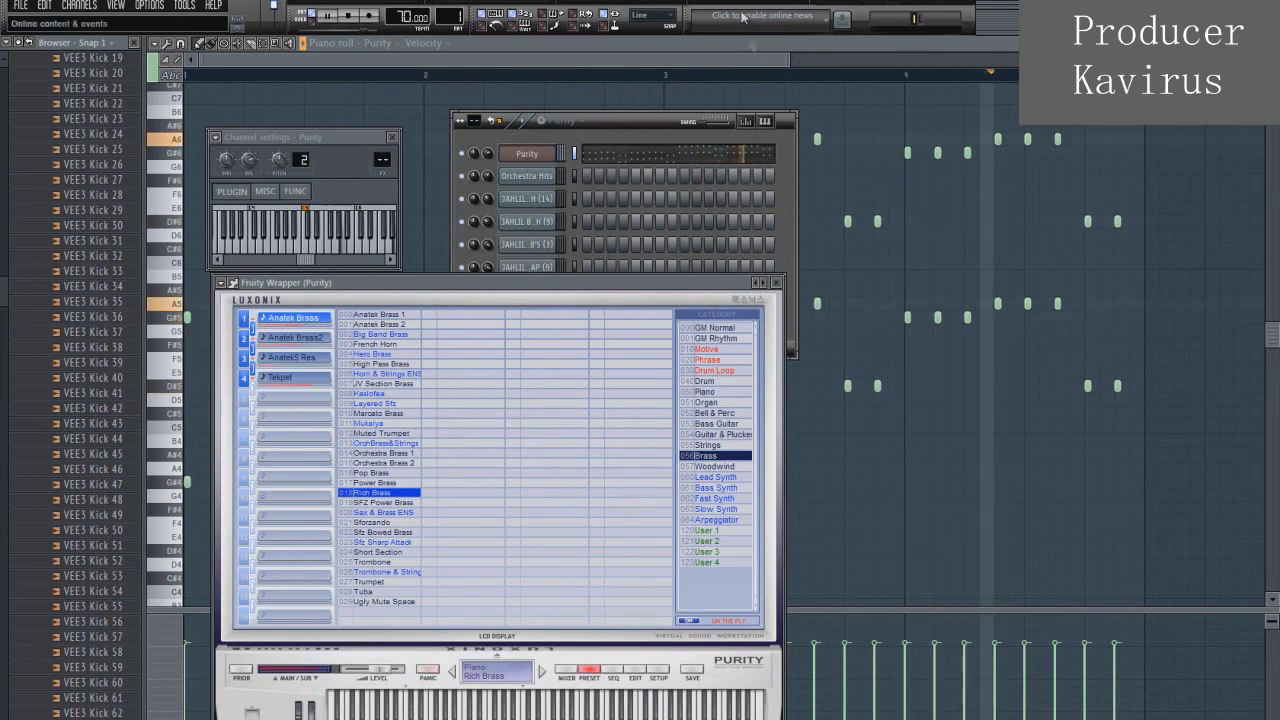
{"action": "left_click", "coordinate": [632, 265]}
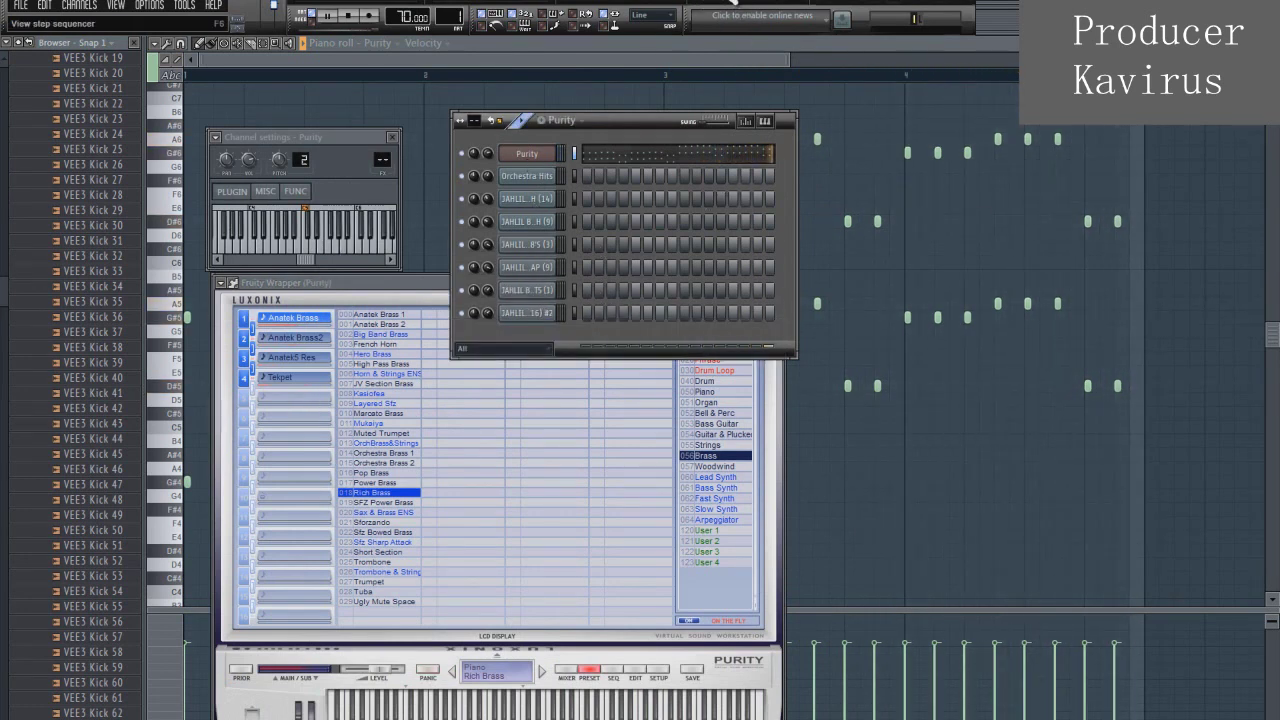
{"action": "key", "text": "F6"}
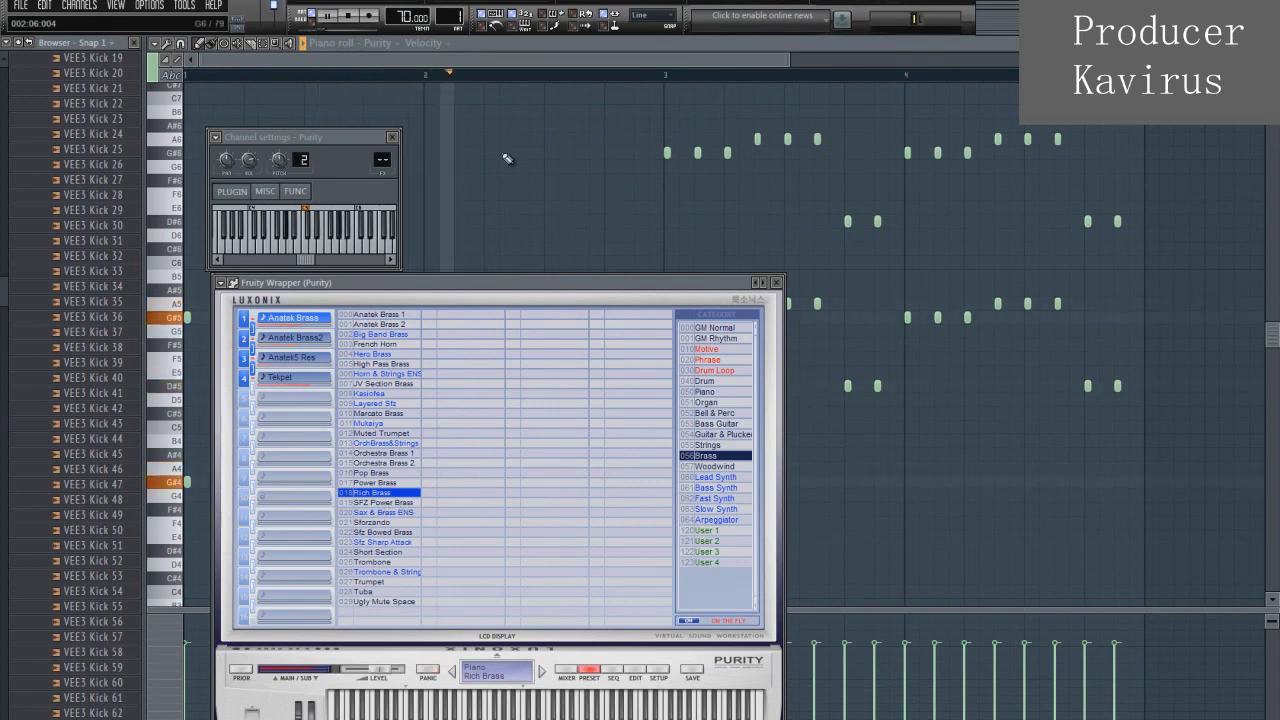
{"action": "left_click", "coordinate": [517, 65]}
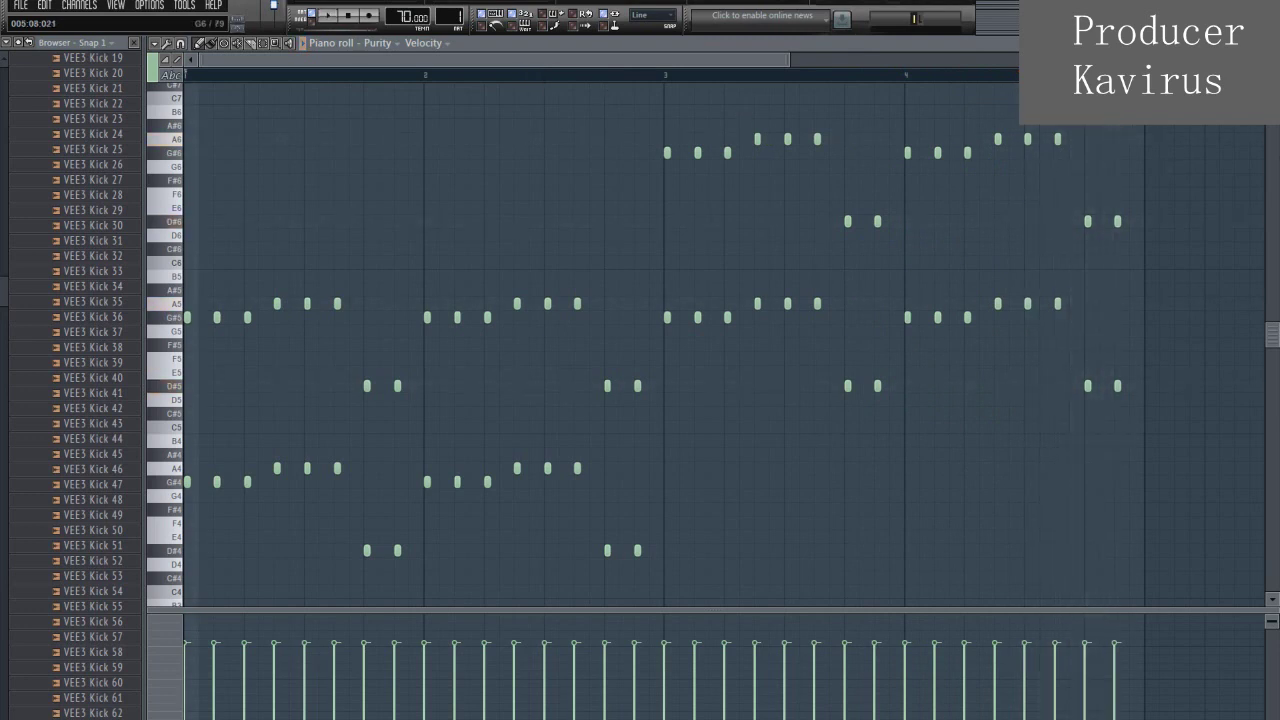
{"action": "left_click", "coordinate": [1271, 43]}
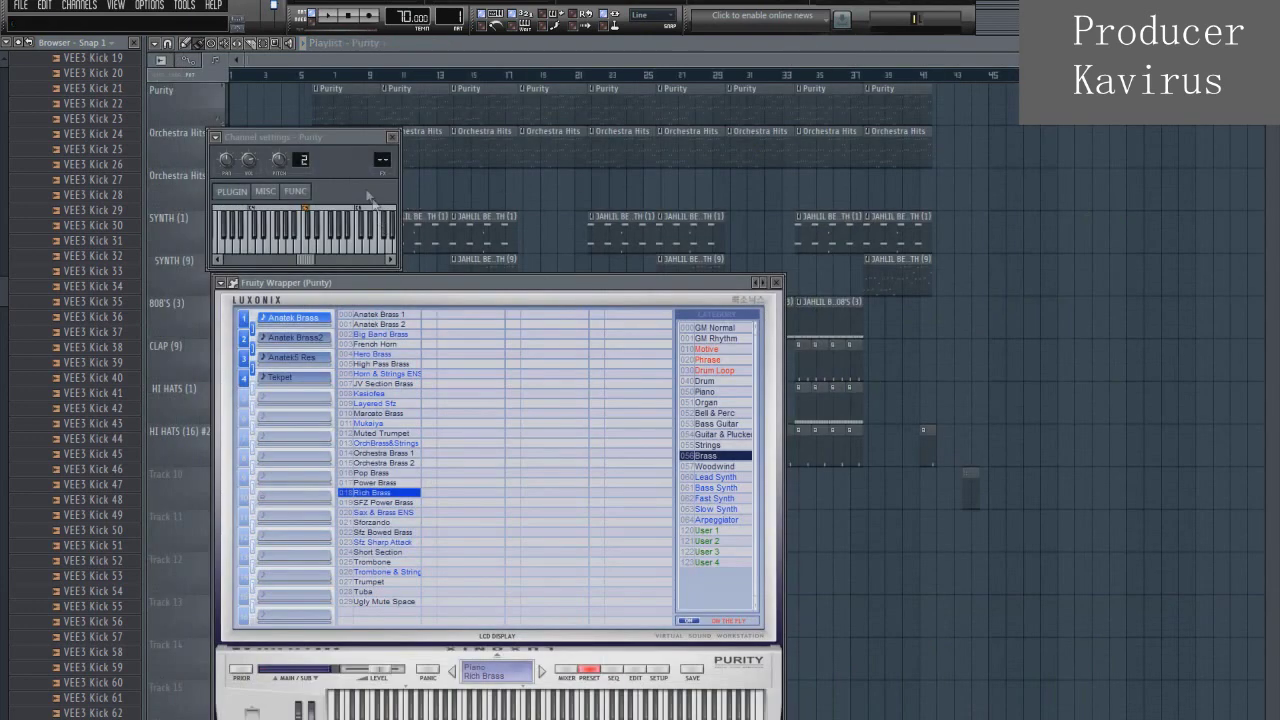
- Switch to the Orchestra Hits pattern and play it back with all its notes in view in the piano roll
{"action": "left_click", "coordinate": [736, 1]}
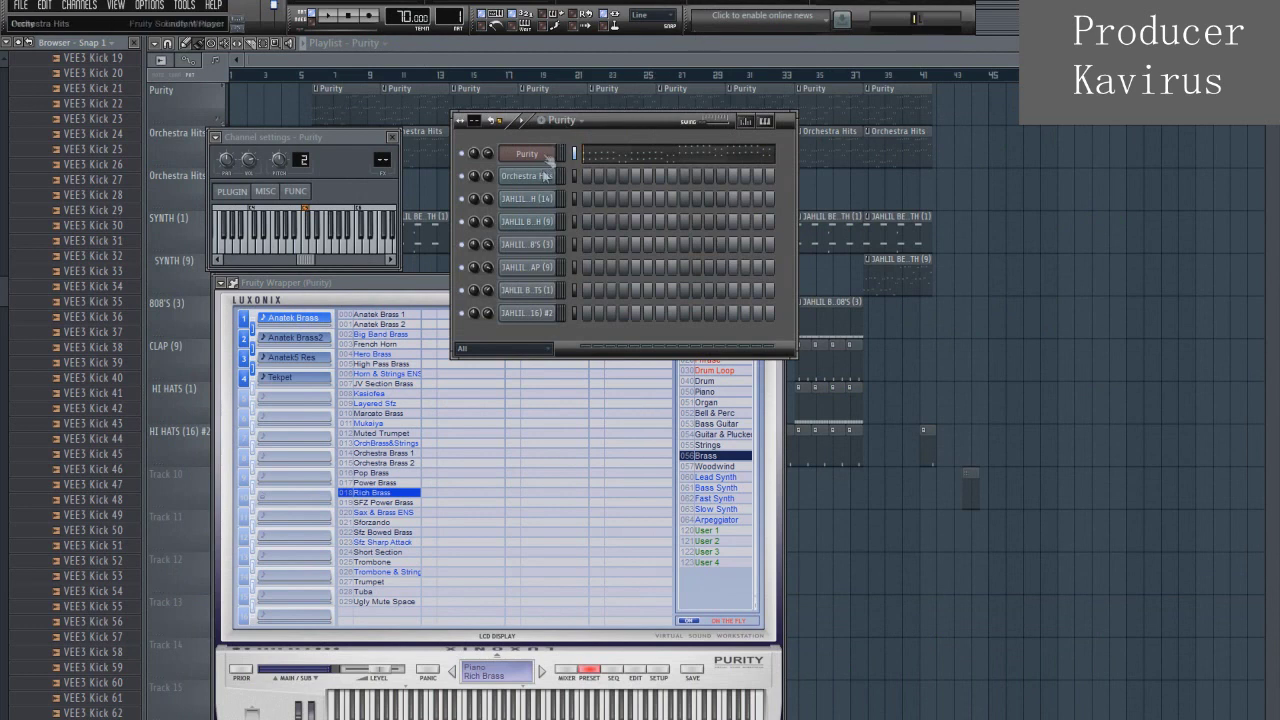
{"action": "left_click", "coordinate": [567, 121]}
{"action": "left_click", "coordinate": [578, 156]}
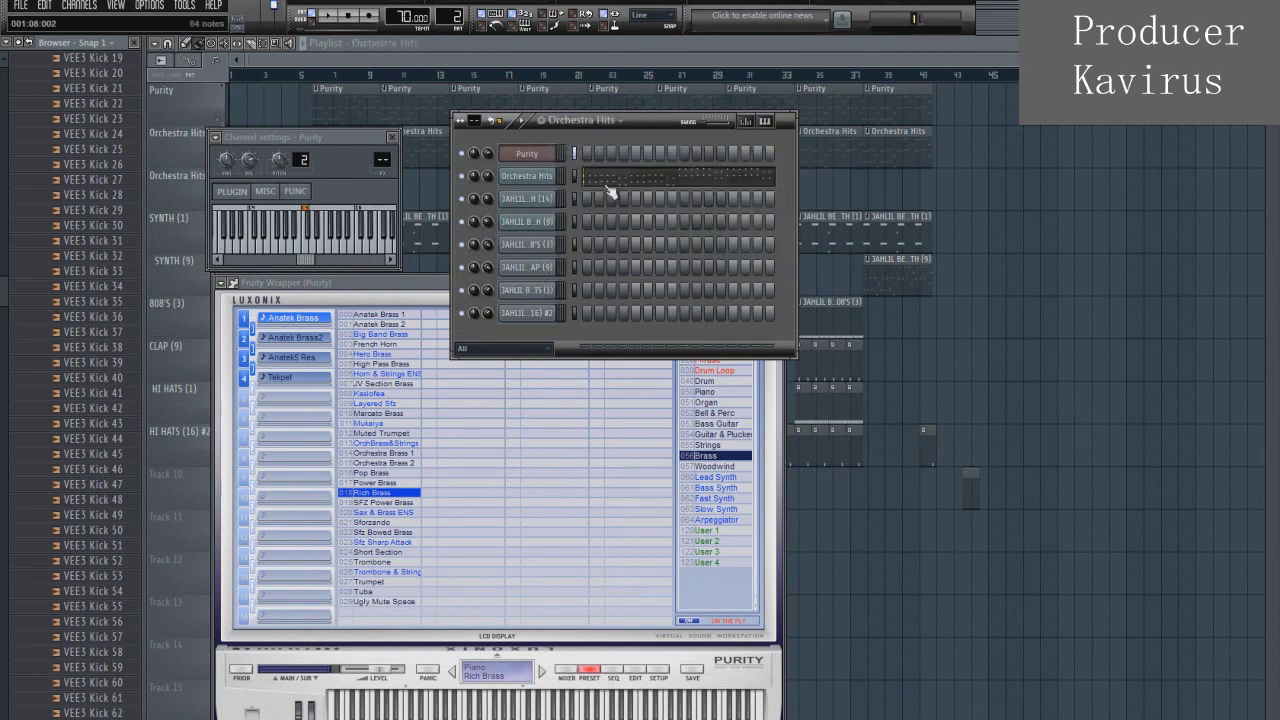
{"action": "left_click", "coordinate": [598, 186]}
{"action": "key", "text": "space"}
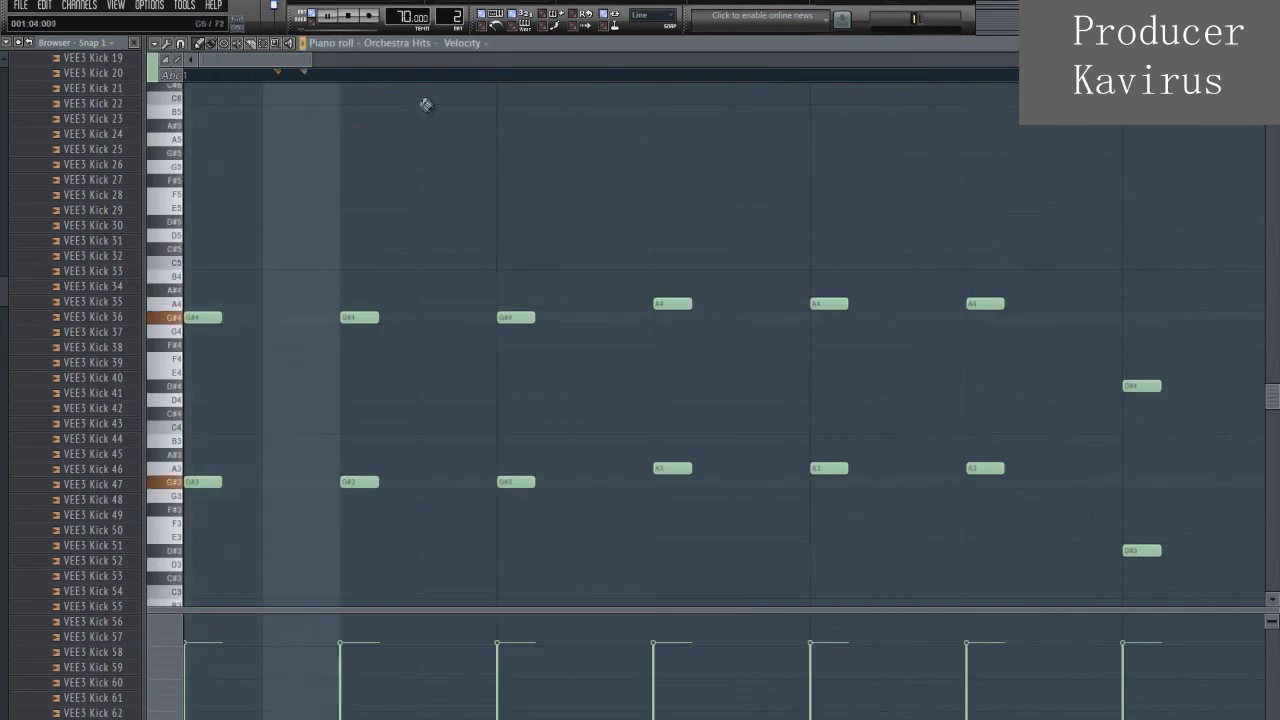
{"action": "scroll", "coordinate": [449, 80], "scroll_direction": "down", "scroll_amount": 2}
{"action": "scroll", "coordinate": [449, 80], "scroll_direction": "down", "scroll_amount": 1}
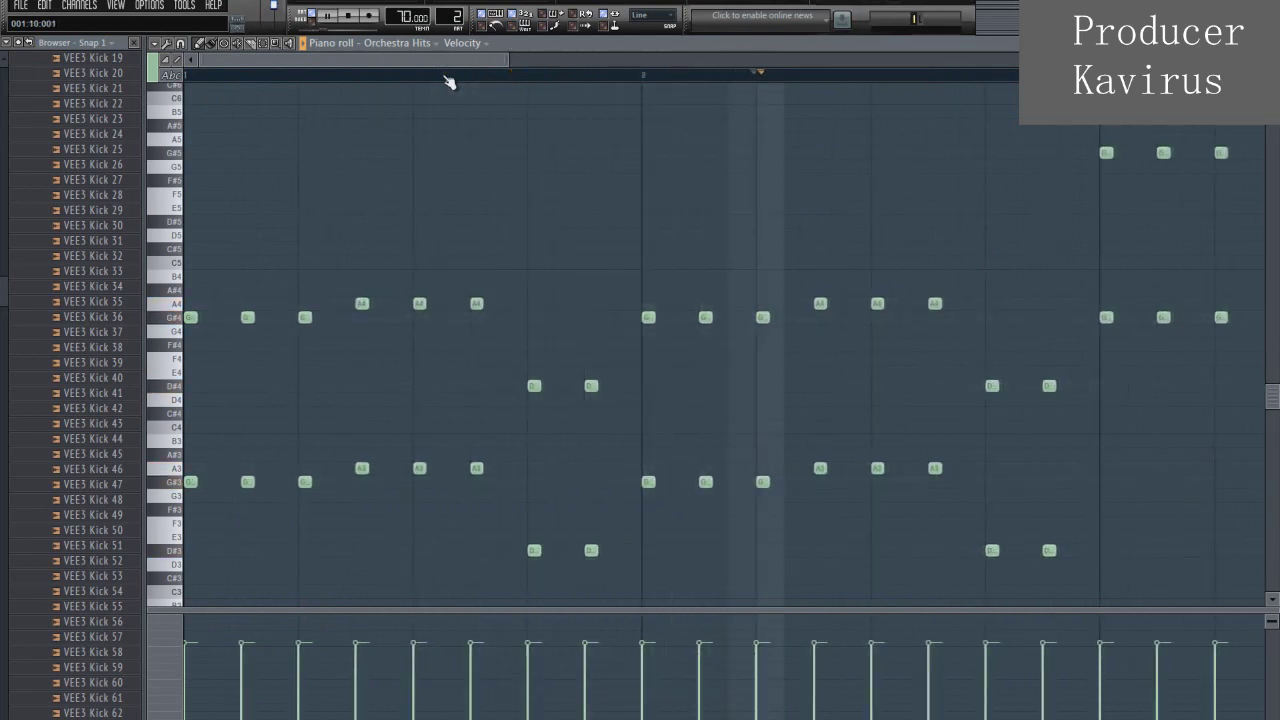
{"action": "scroll", "coordinate": [449, 80], "scroll_direction": "down", "scroll_amount": 1}
{"action": "scroll", "coordinate": [449, 80], "scroll_direction": "down", "scroll_amount": 2}
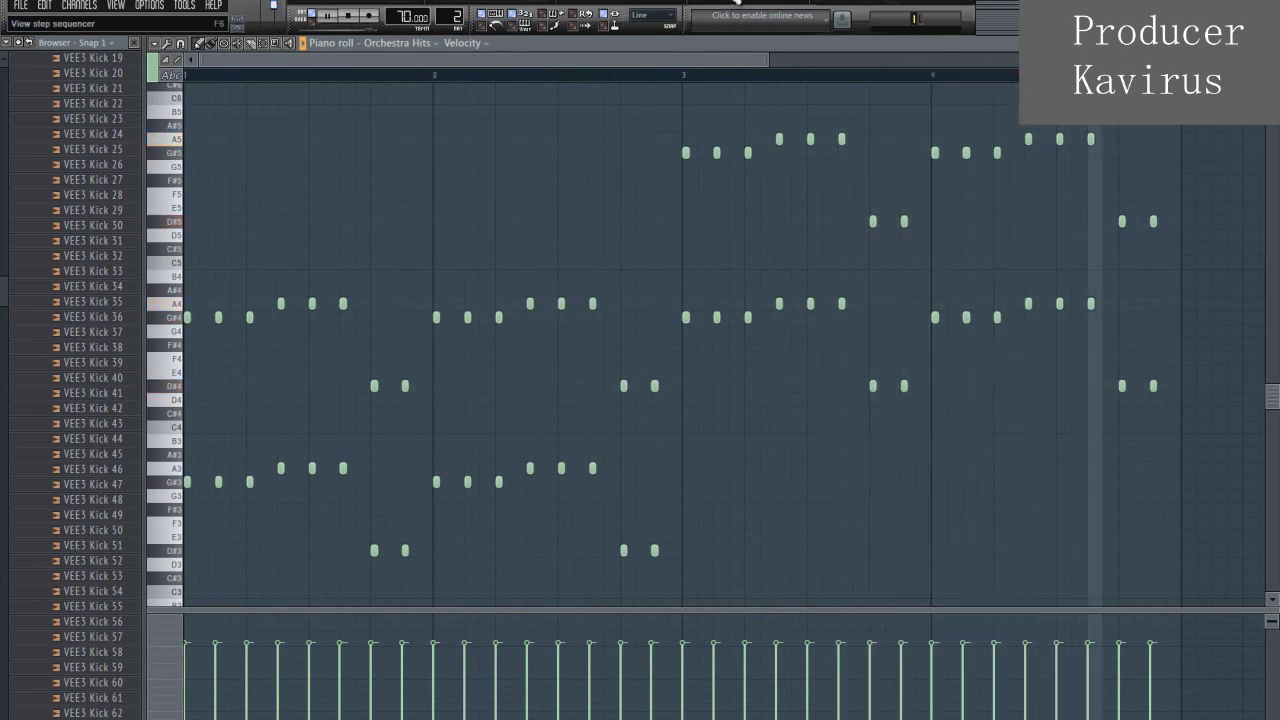
- Select the Orchestra Hits #2 pattern and review its full note sequence in the piano roll during playback
{"action": "left_click", "coordinate": [737, 2]}
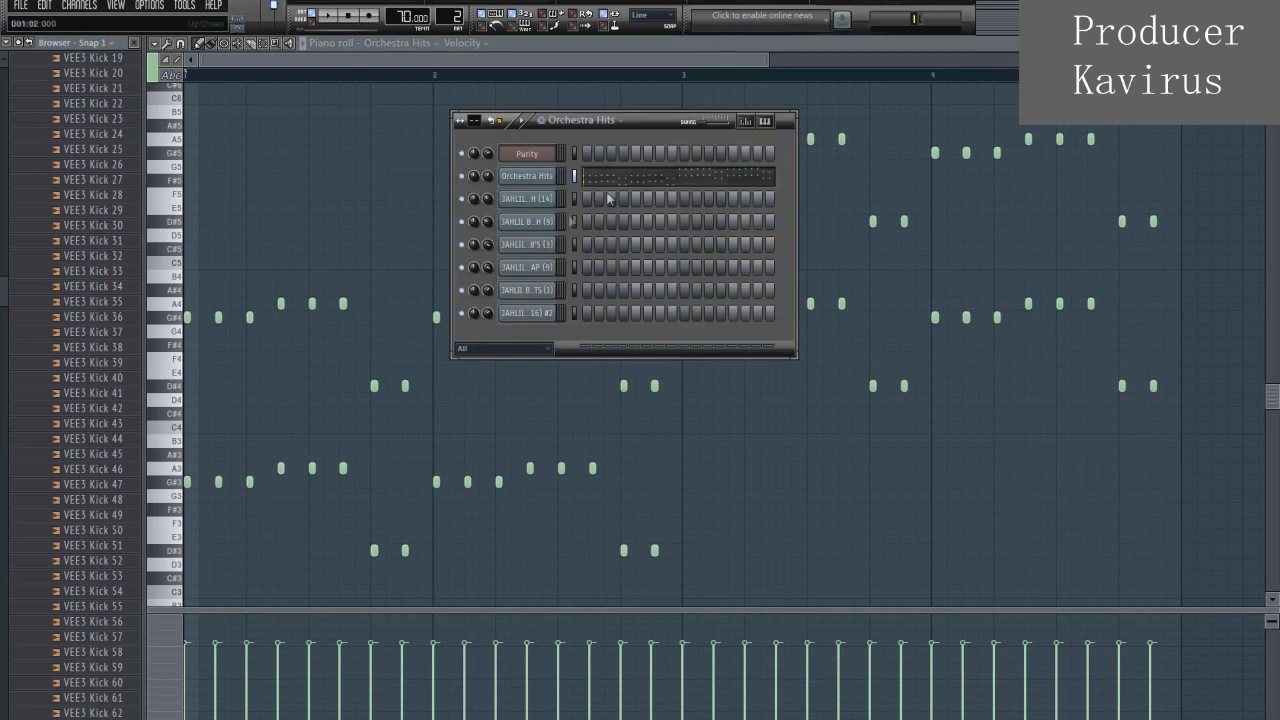
{"action": "left_click", "coordinate": [590, 121]}
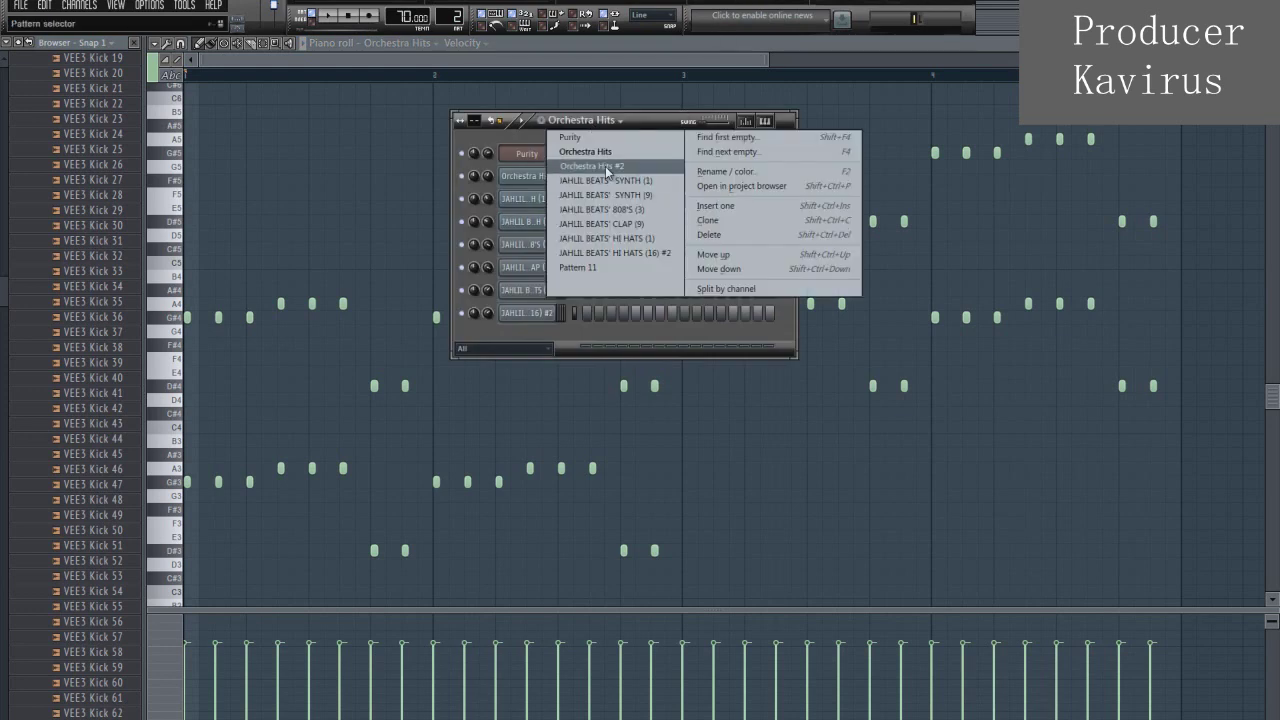
{"action": "left_click", "coordinate": [605, 166]}
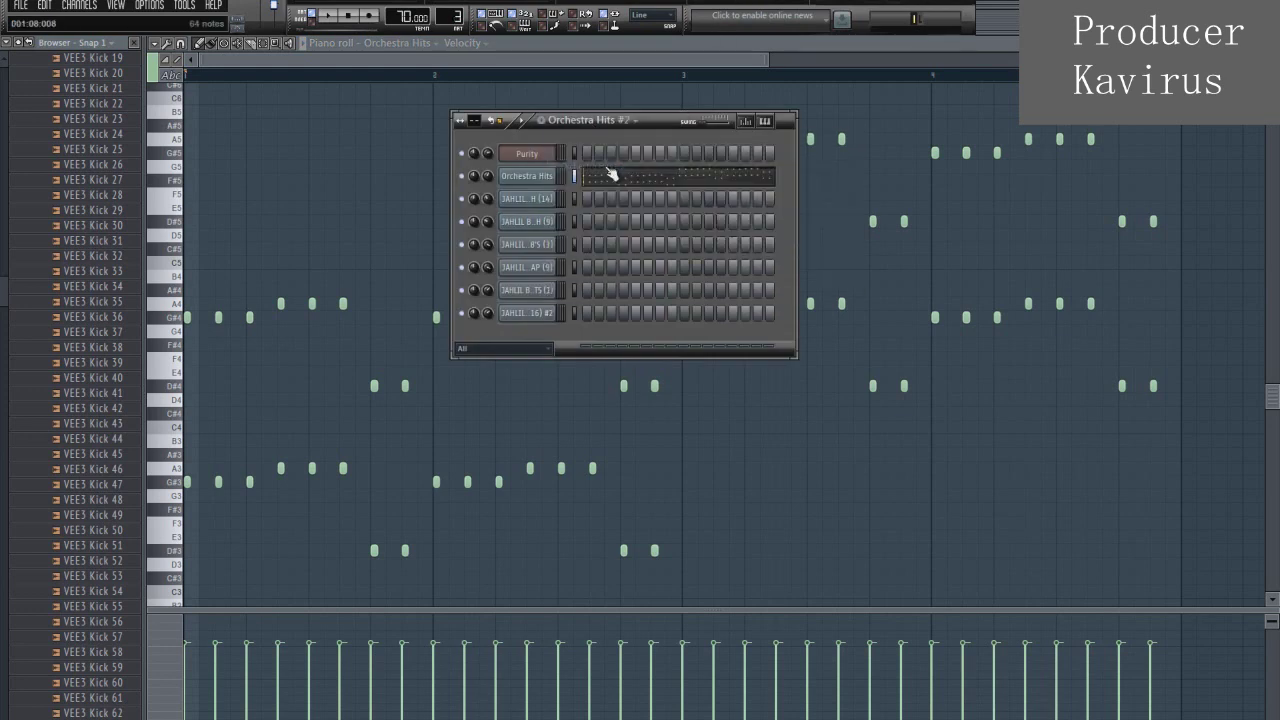
{"action": "left_click", "coordinate": [737, 2]}
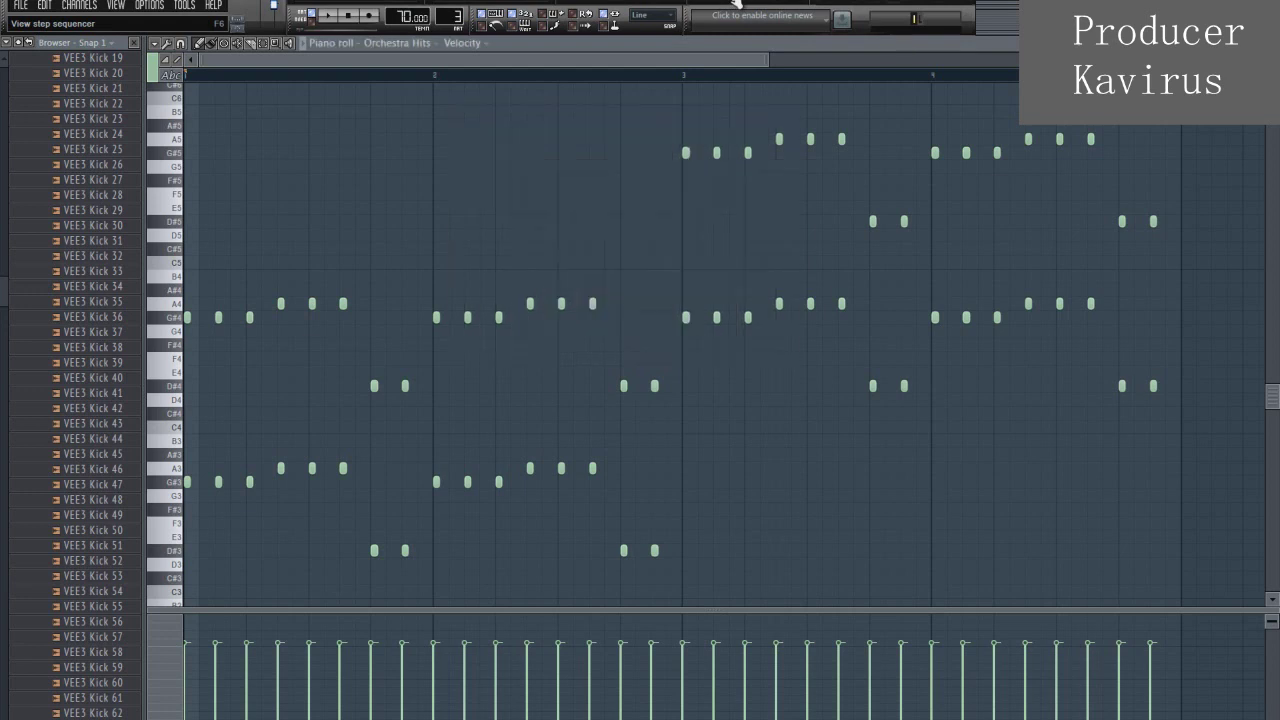
{"action": "left_click", "coordinate": [737, 2]}
{"action": "left_click", "coordinate": [641, 183]}
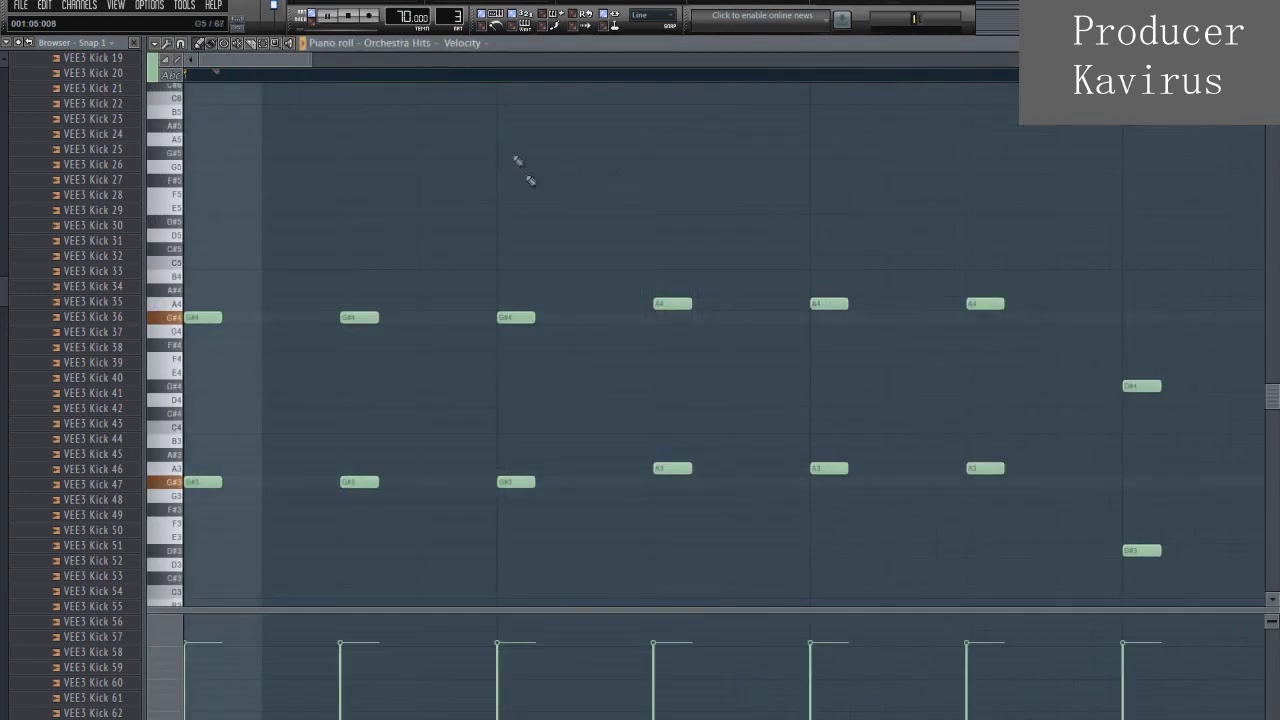
{"action": "scroll", "coordinate": [516, 84], "scroll_direction": "down", "scroll_amount": 6}
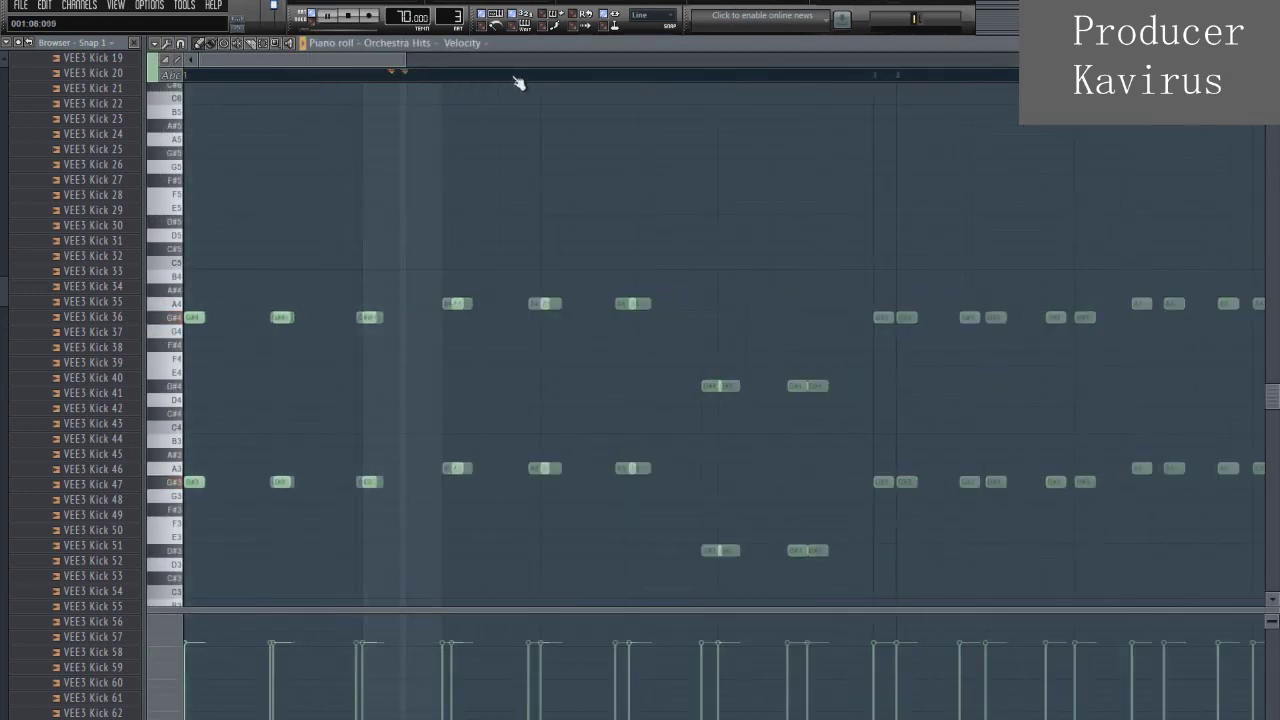
{"action": "scroll", "coordinate": [516, 84], "scroll_direction": "down", "scroll_amount": 3}
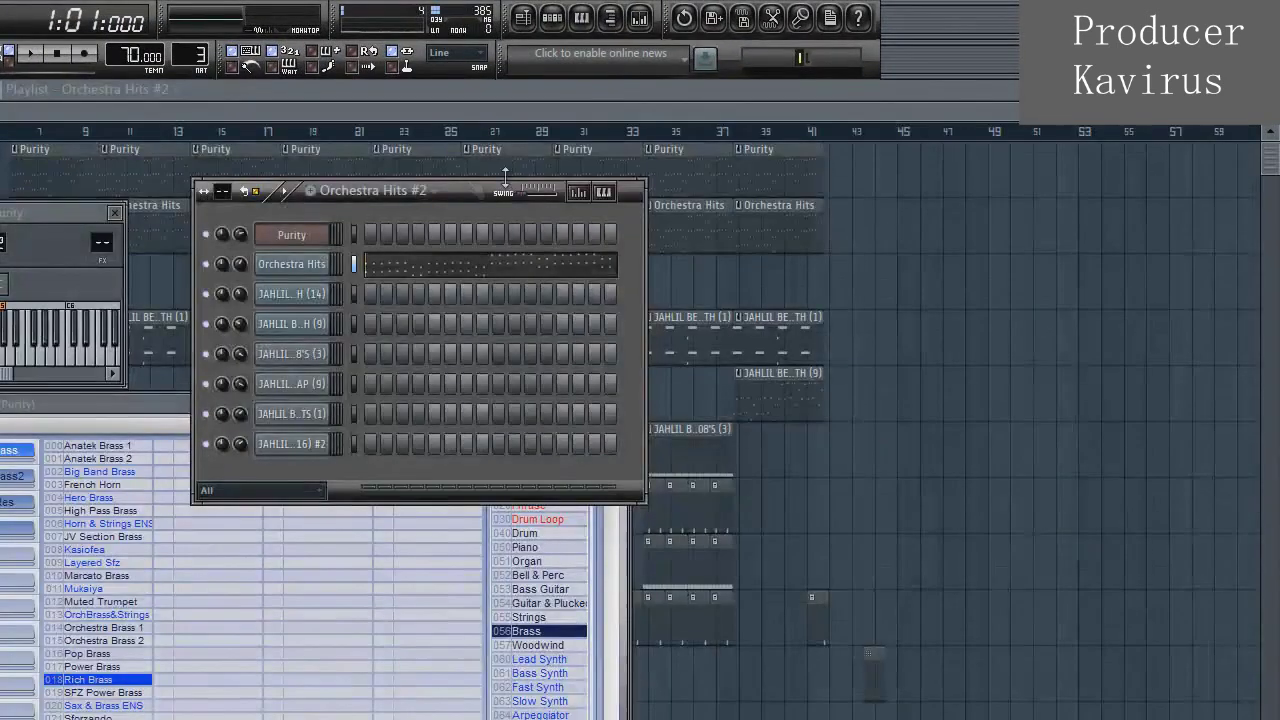
- Switch to the JAHLIL BEATS' SYNTH (1) pattern, play it, and inspect the settings of its Purity and synth (14) channels
{"action": "left_click", "coordinate": [413, 191]}
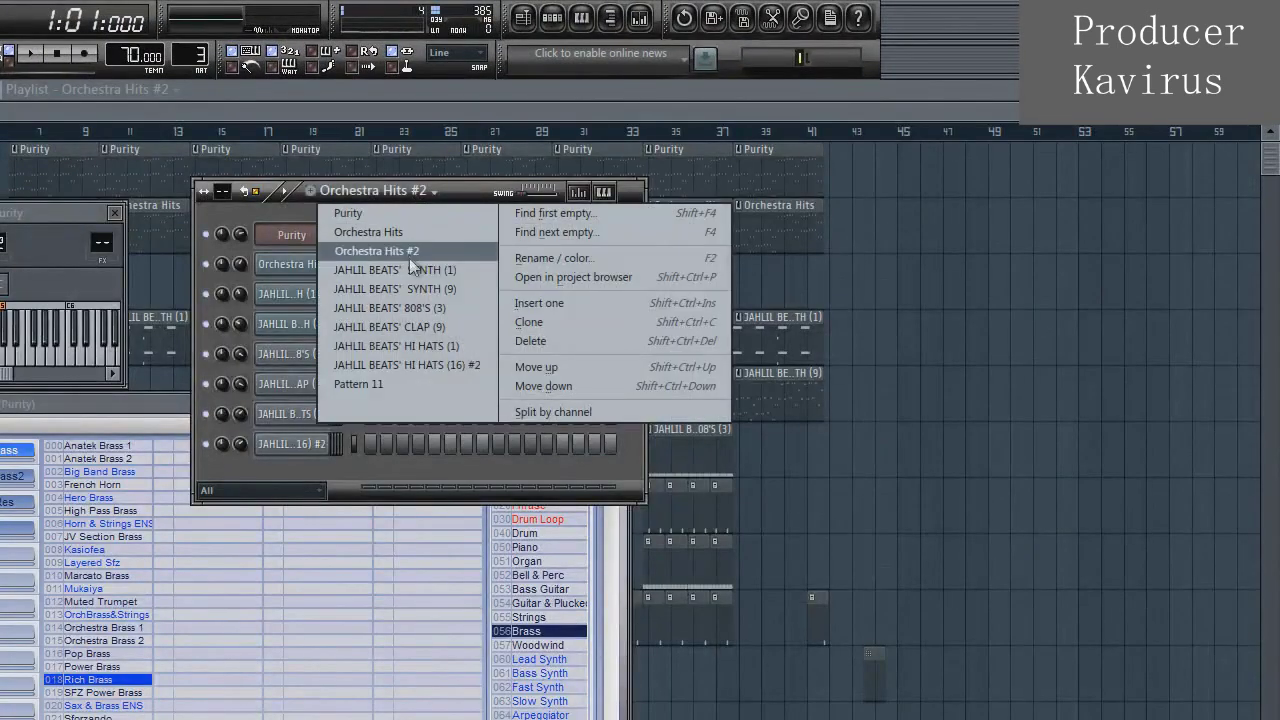
{"action": "left_click", "coordinate": [409, 267]}
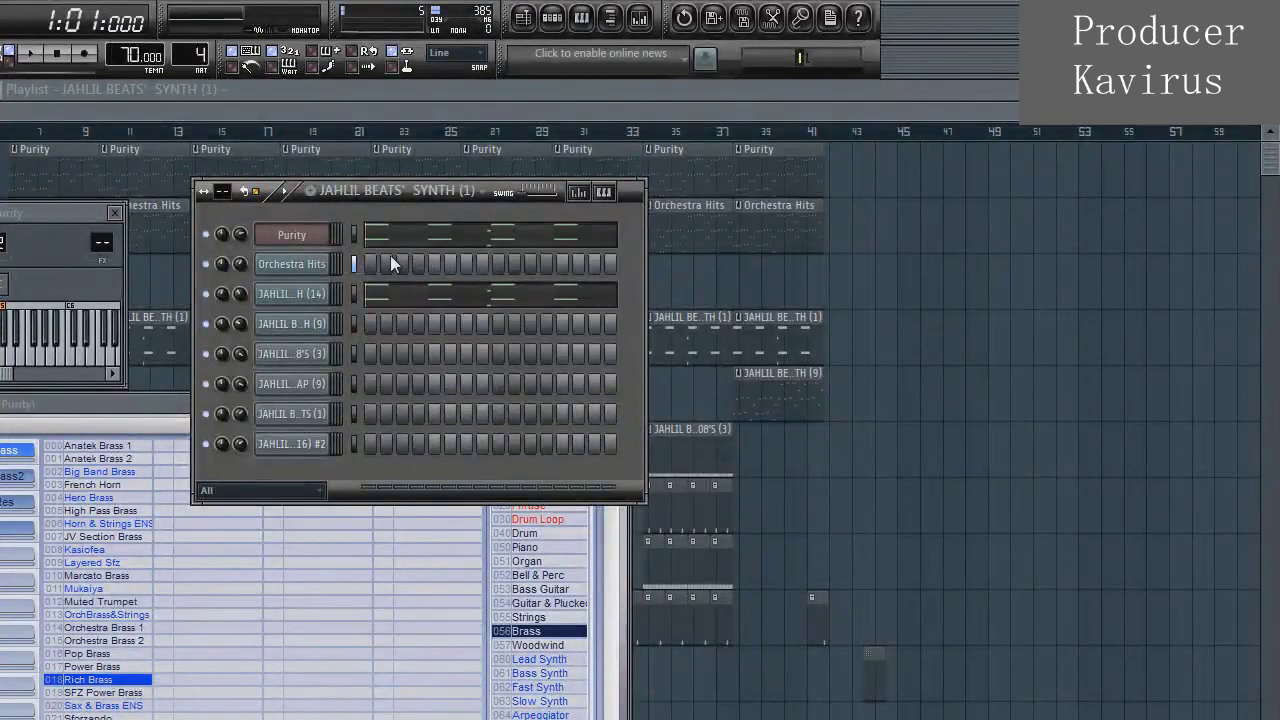
{"action": "key", "text": "space"}
{"action": "key", "text": "space"}
{"action": "left_click", "coordinate": [298, 237]}
{"action": "left_click", "coordinate": [297, 236]}
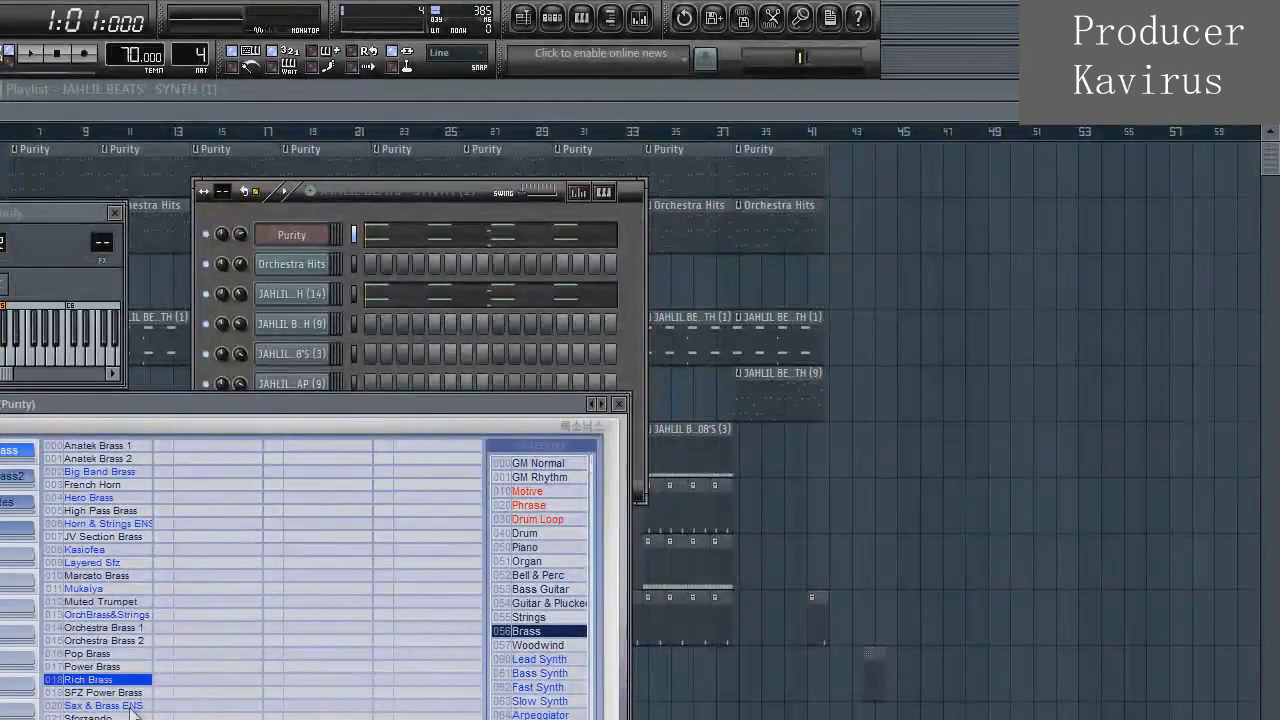
{"action": "left_click", "coordinate": [315, 300]}
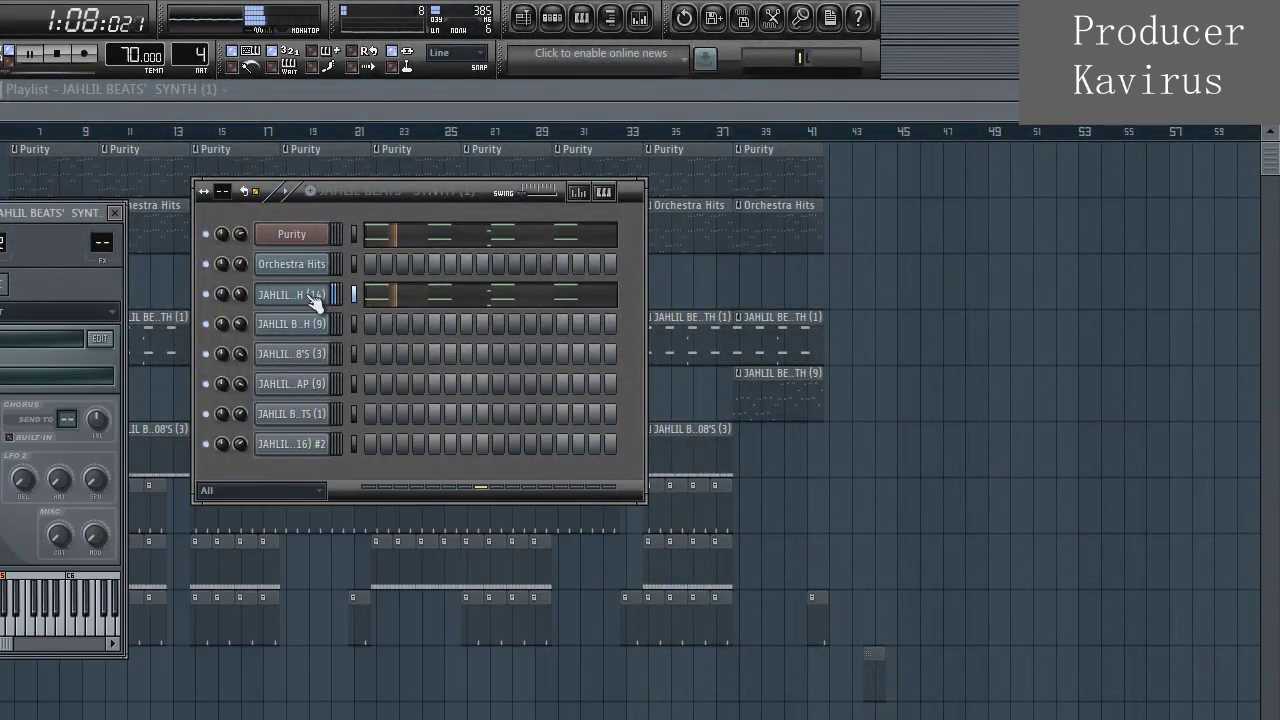
- Examine the Purity channel's notes for the SYNTH (1) pattern in the piano roll with all four bars in view
{"action": "left_click", "coordinate": [408, 239]}
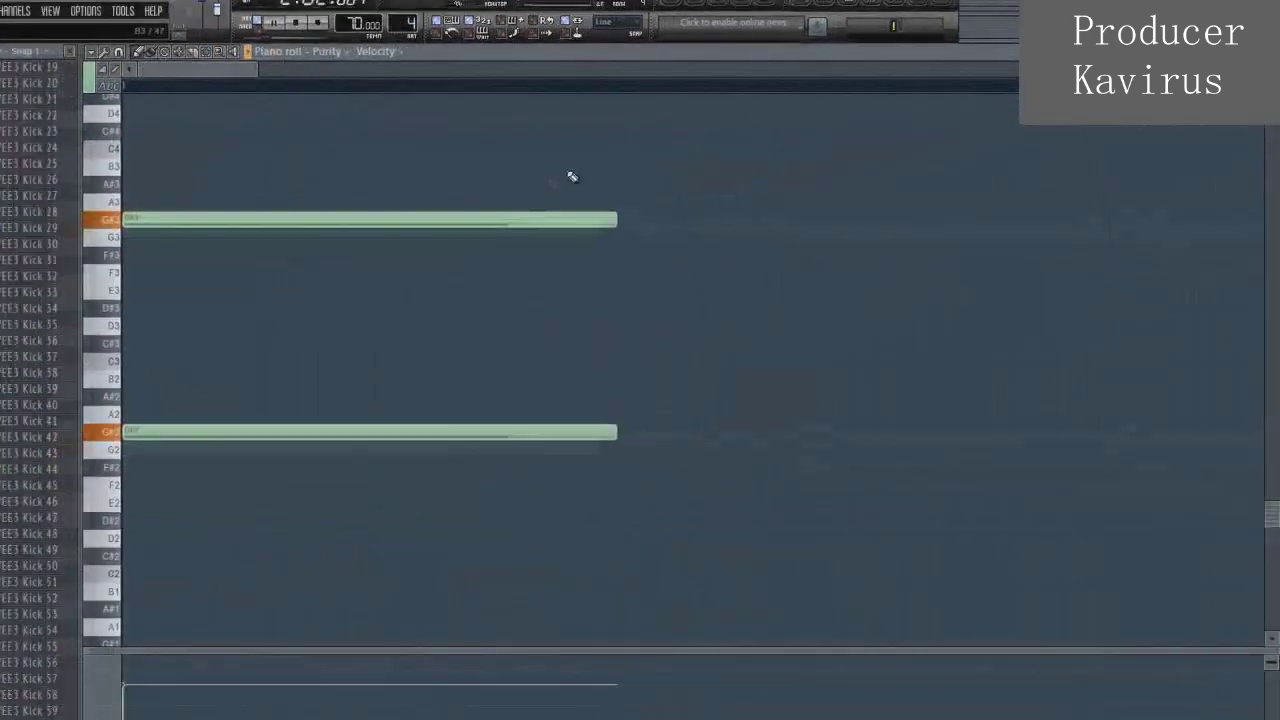
{"action": "scroll", "coordinate": [418, 132], "scroll_direction": "down", "scroll_amount": 4}
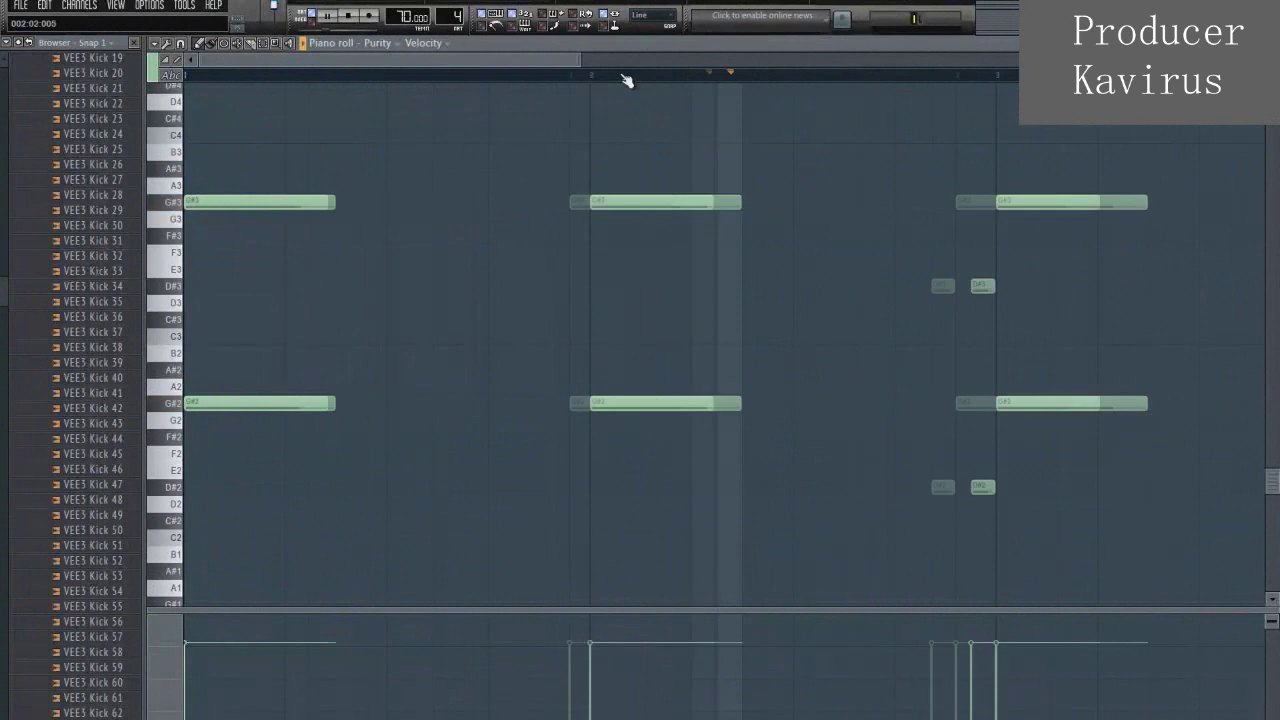
{"action": "scroll", "coordinate": [626, 80], "scroll_direction": "down", "scroll_amount": 2}
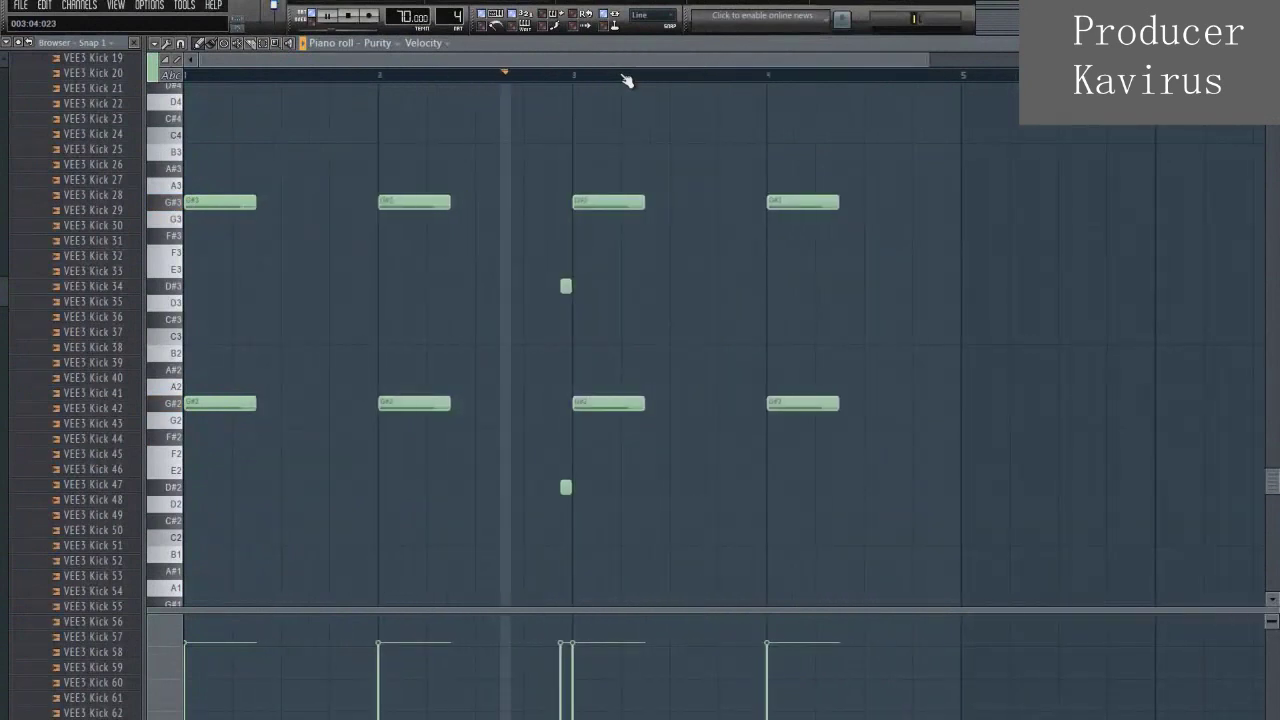
{"action": "scroll", "coordinate": [626, 80], "scroll_direction": "up", "scroll_amount": 2}
{"action": "left_click_drag", "start_coordinate": [623, 62], "coordinate": [474, 62]}
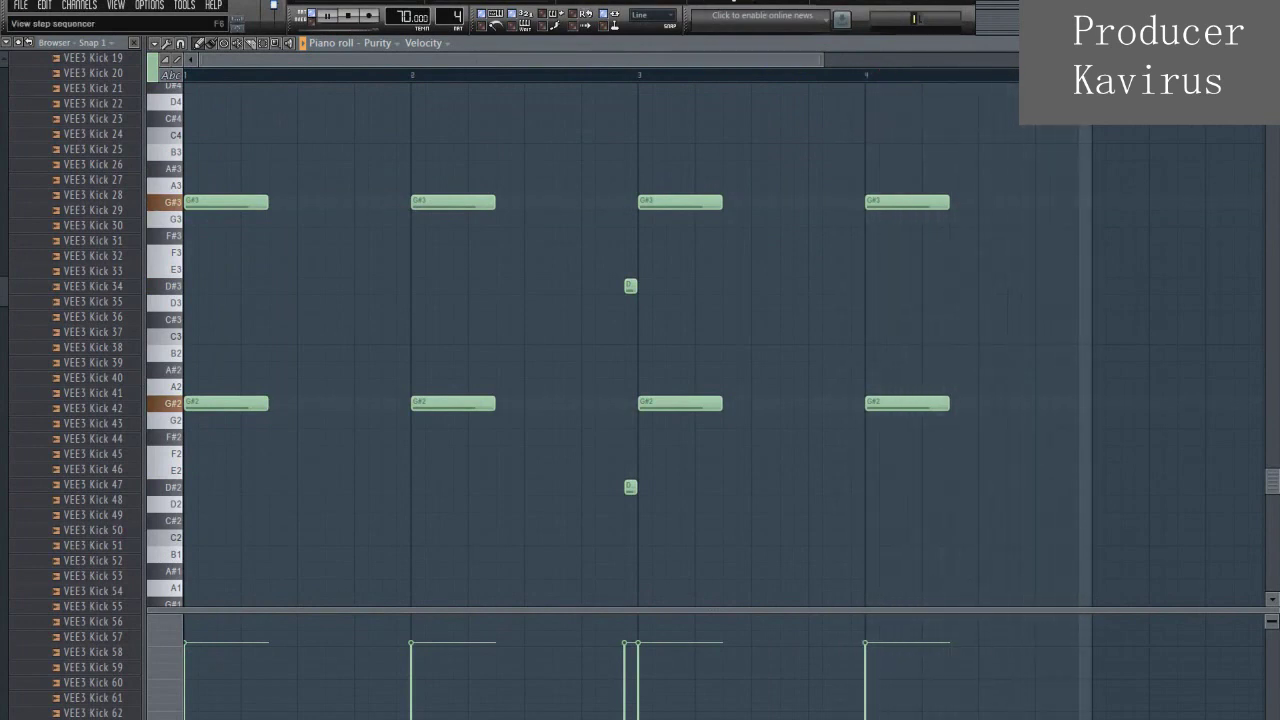
- Switch to the JAHLIL BEATS' SYNTH (9) pattern and view all of its notes in the piano roll
{"action": "key", "text": "F6"}
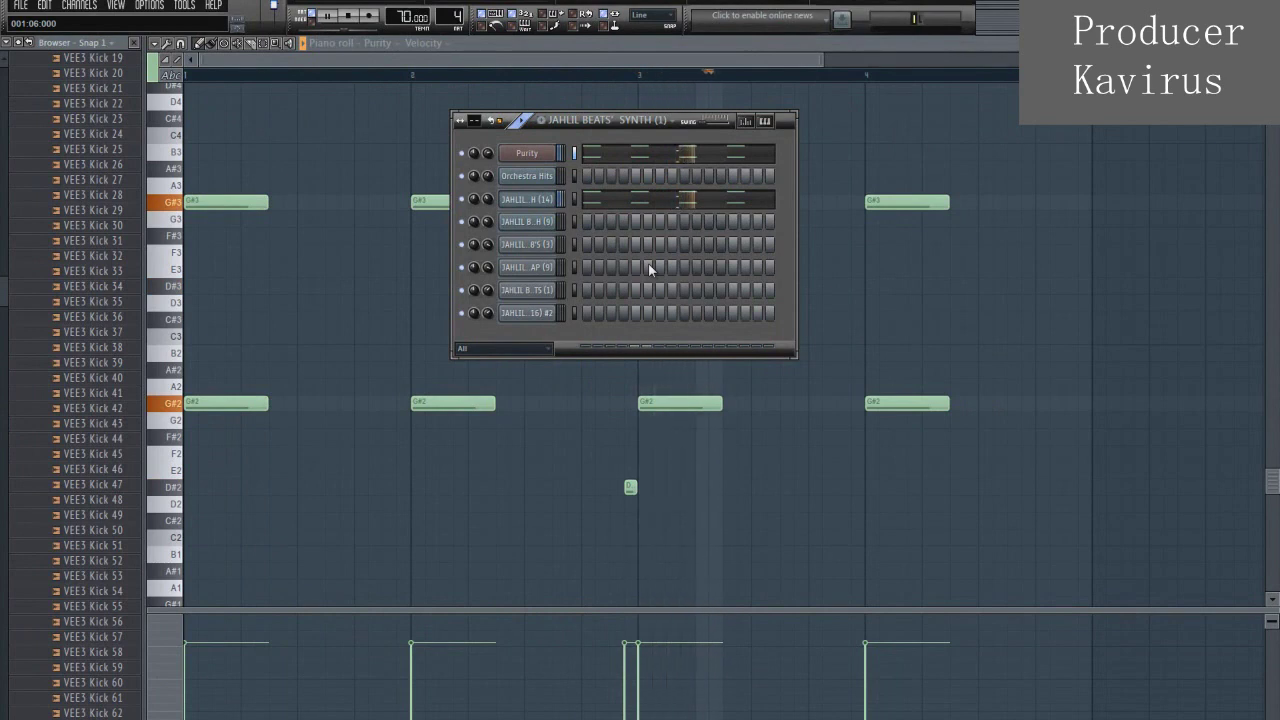
{"action": "left_click", "coordinate": [630, 121]}
{"action": "left_click", "coordinate": [630, 196]}
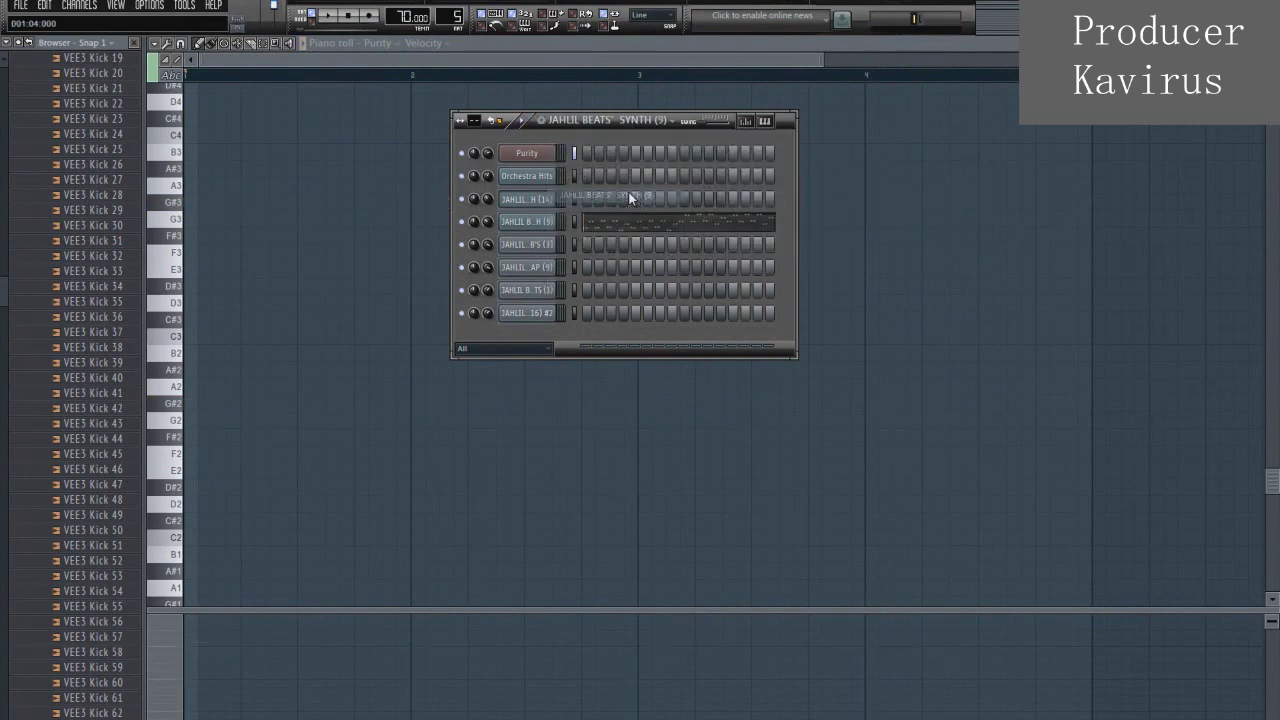
{"action": "left_click", "coordinate": [598, 231]}
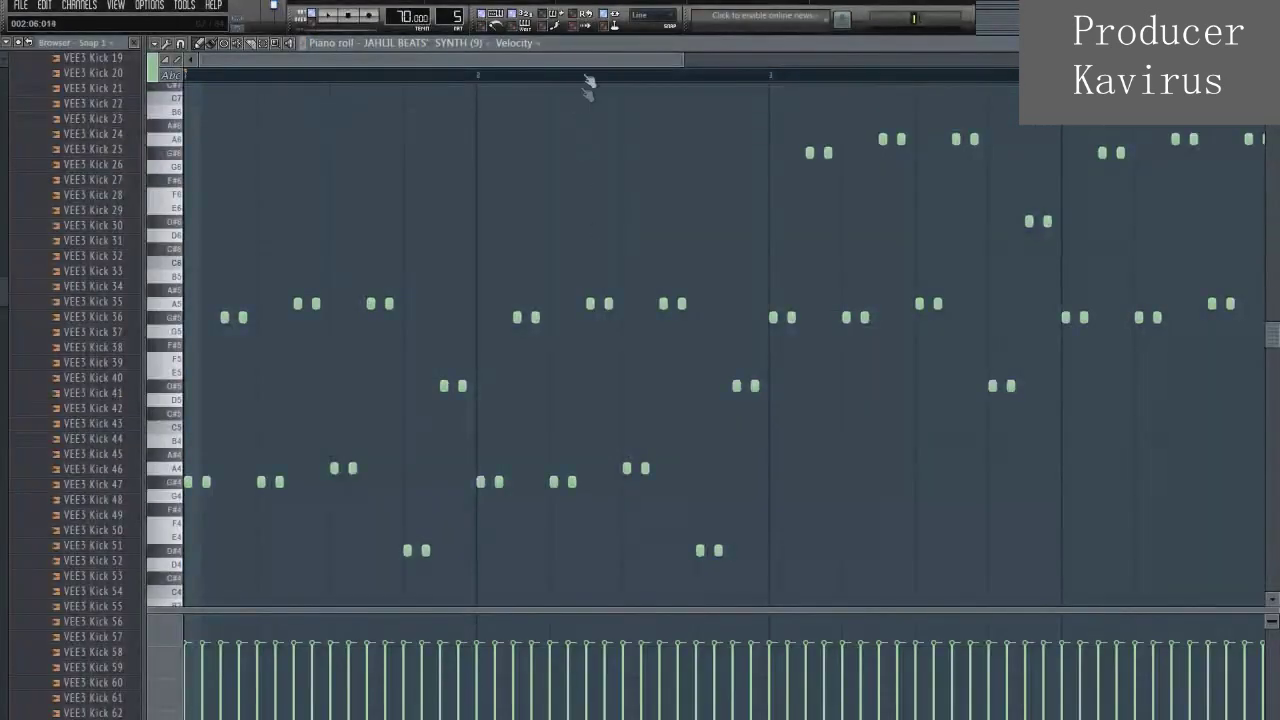
{"action": "scroll", "coordinate": [588, 80], "scroll_direction": "down", "scroll_amount": 3}
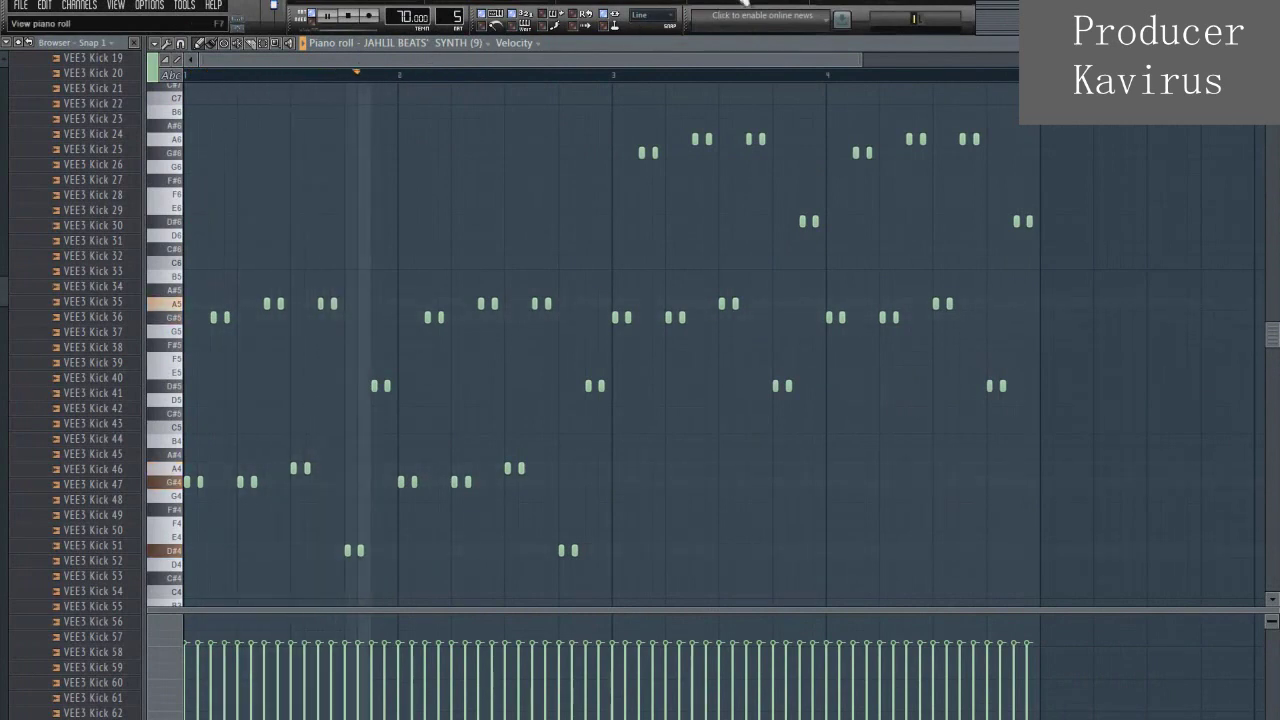
- Inspect the synth (9) channel's soundfont settings, return to its notes in the piano roll, and stop playback
{"action": "key", "text": "F6"}
{"action": "left_click", "coordinate": [528, 222]}
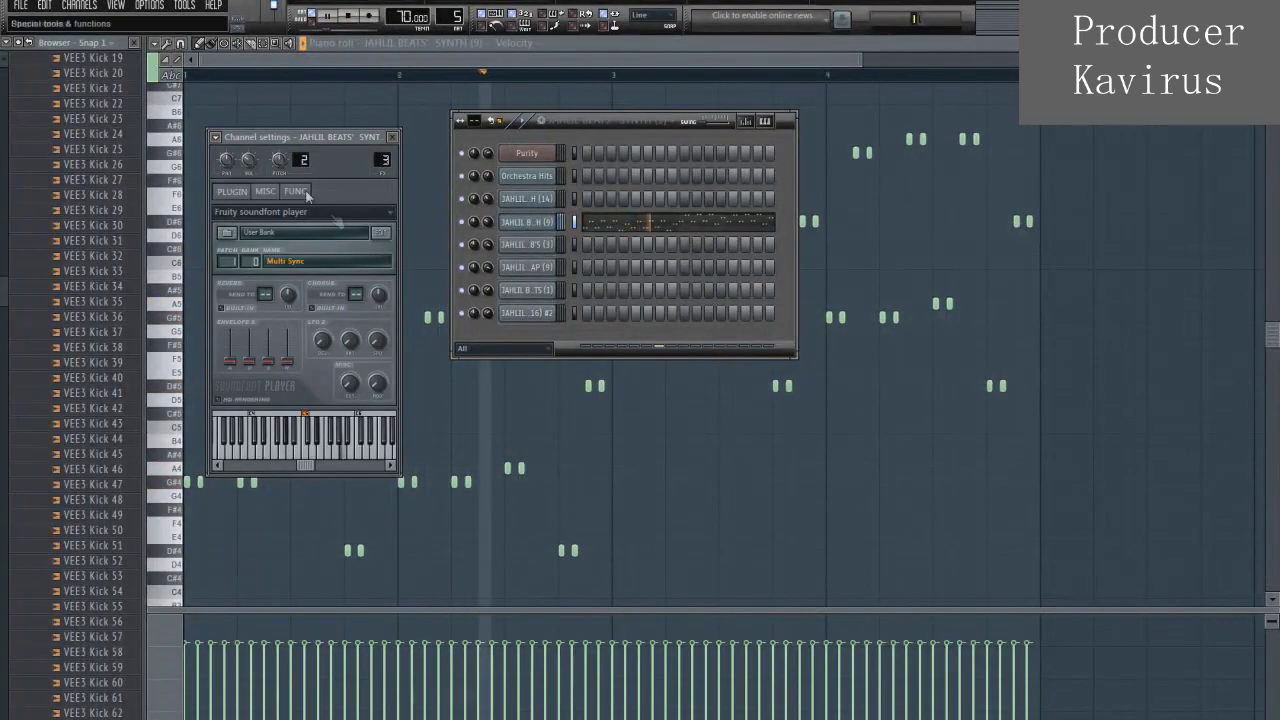
{"action": "left_click", "coordinate": [530, 63]}
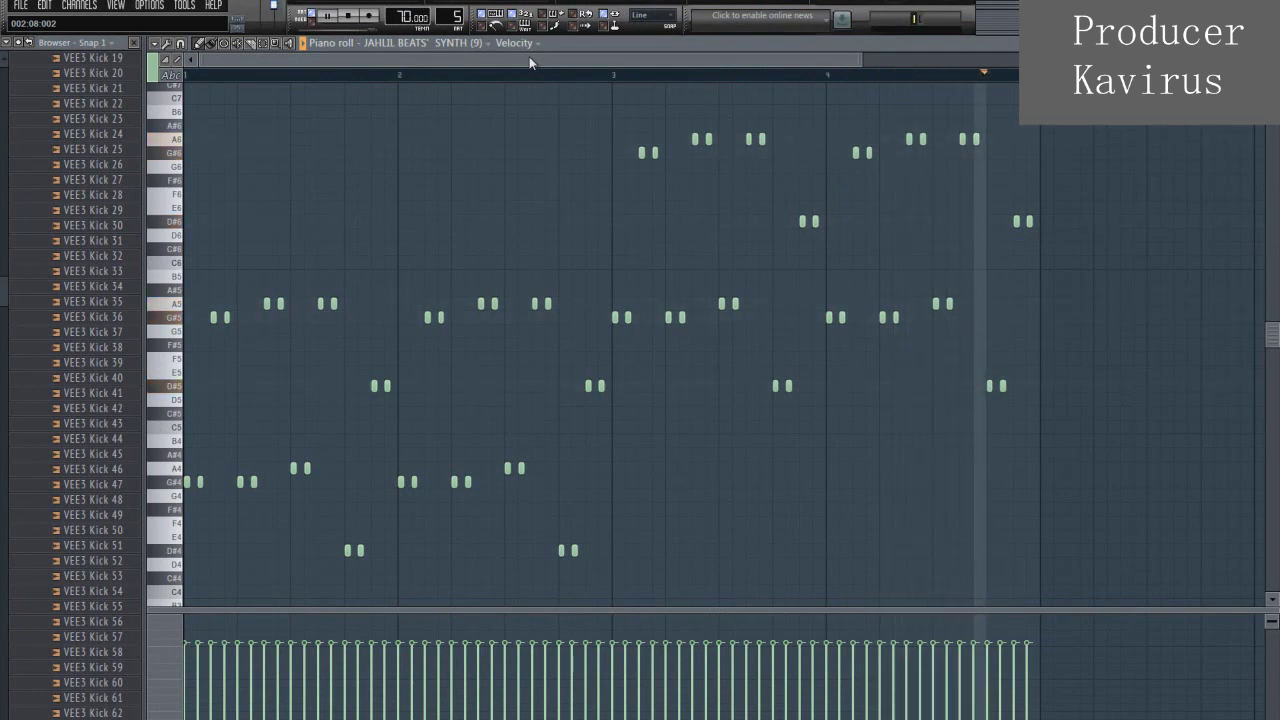
{"action": "key", "text": "space"}
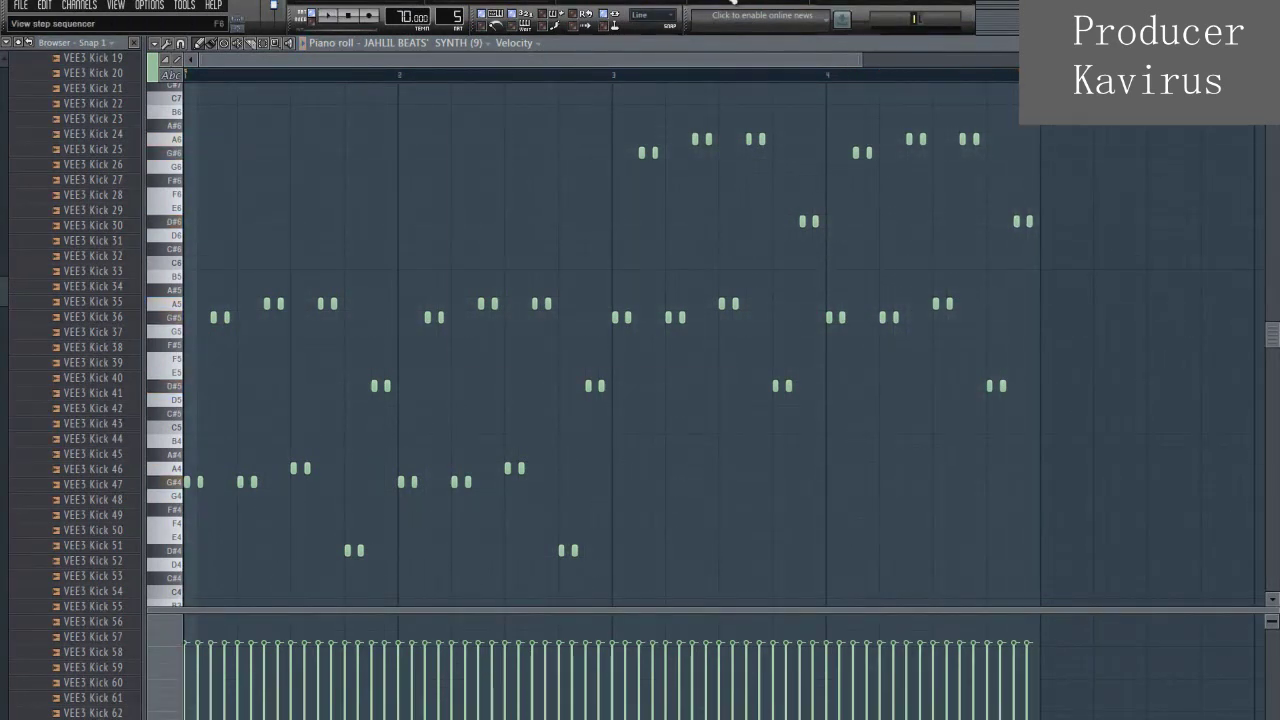
- Switch to the JAHLIL BEATS' 808'S (3) pattern, view all four bars of its notes in the piano roll, and play it
{"action": "key", "text": "F6"}
{"action": "left_click", "coordinate": [648, 124]}
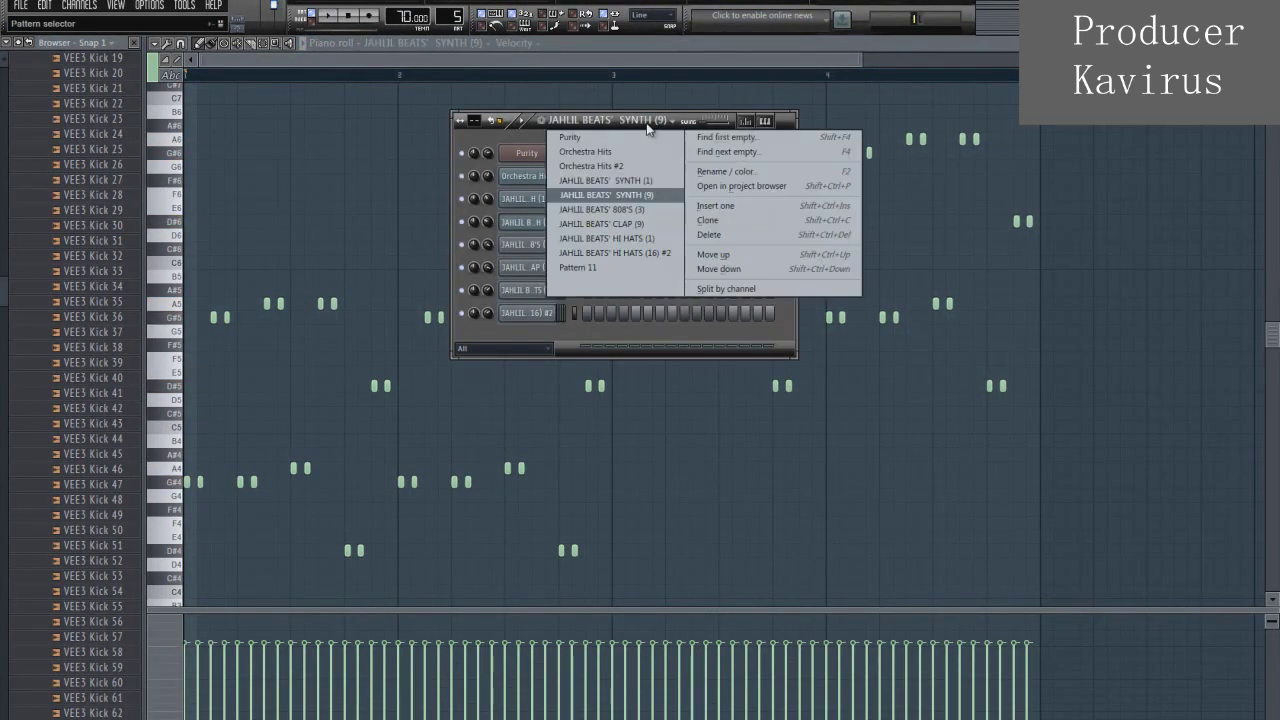
{"action": "left_click", "coordinate": [620, 213]}
{"action": "left_click", "coordinate": [608, 248]}
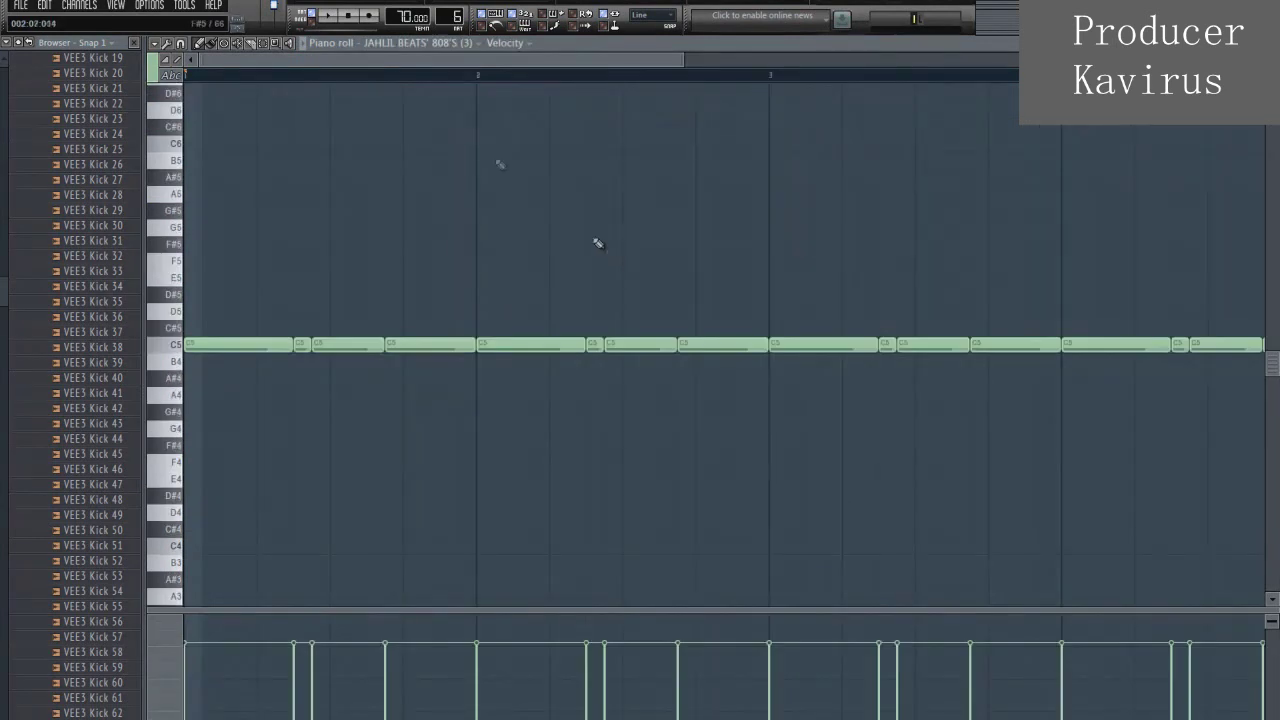
{"action": "scroll", "coordinate": [528, 79], "scroll_direction": "down", "scroll_amount": 3}
{"action": "key", "text": "space"}
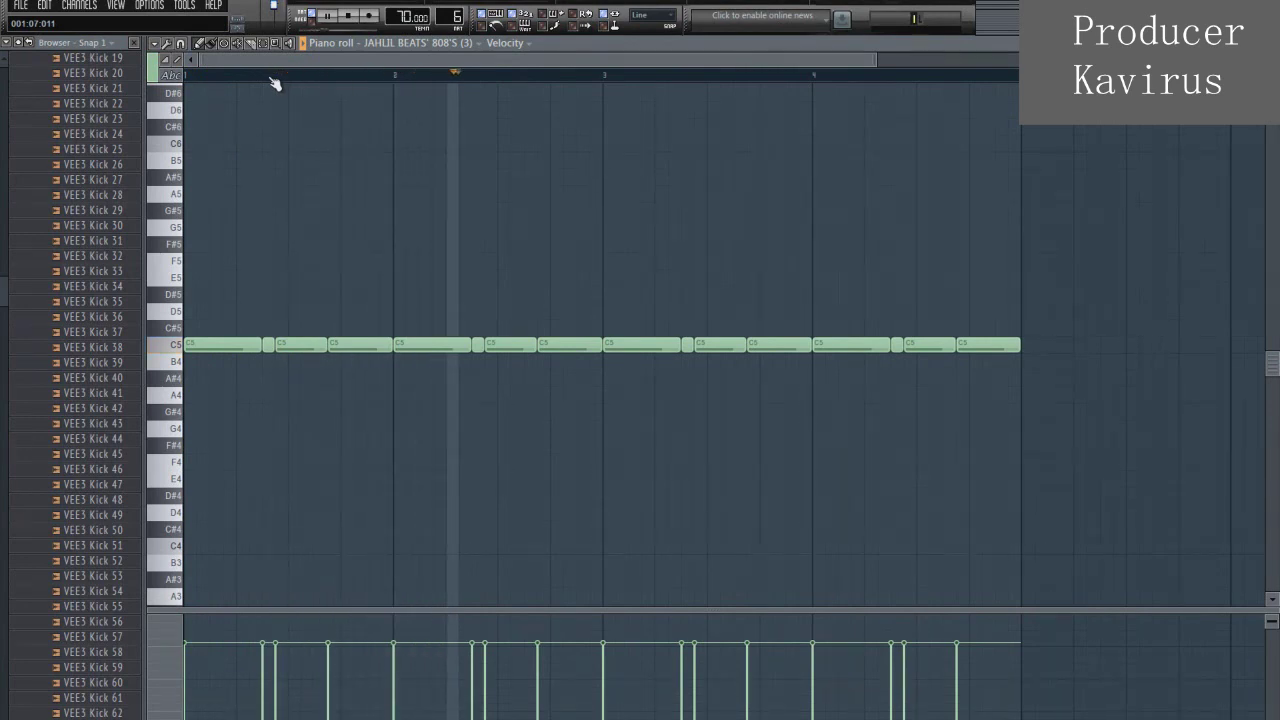
- Inspect the 808'S (3) channel's sample settings, then return to its notes in the piano roll
{"action": "key", "text": "F6"}
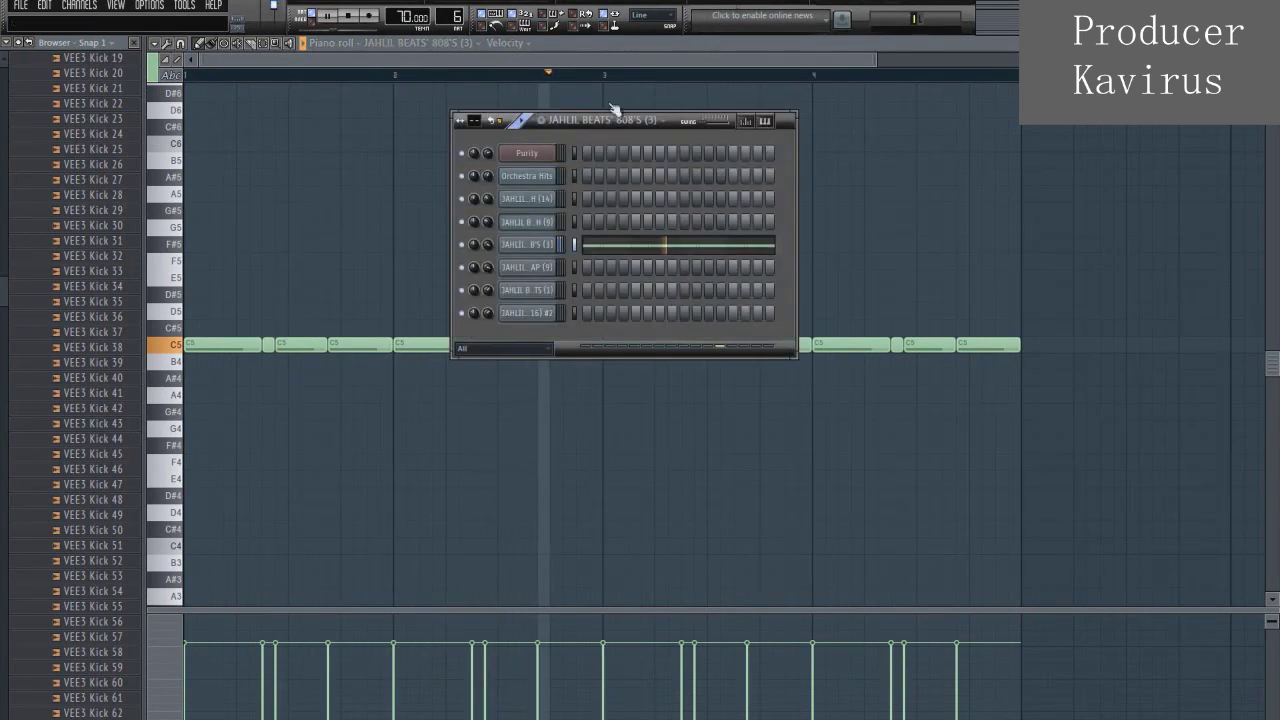
{"action": "left_click", "coordinate": [530, 245]}
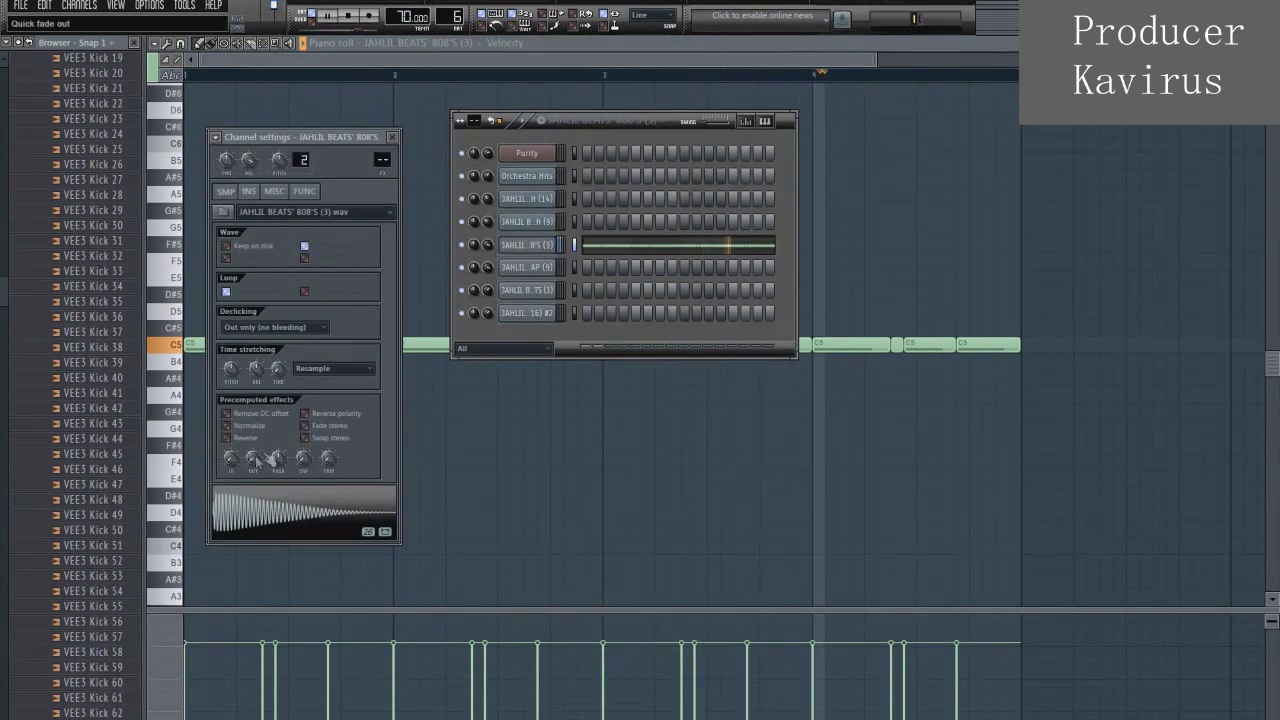
{"action": "key", "text": "F12"}
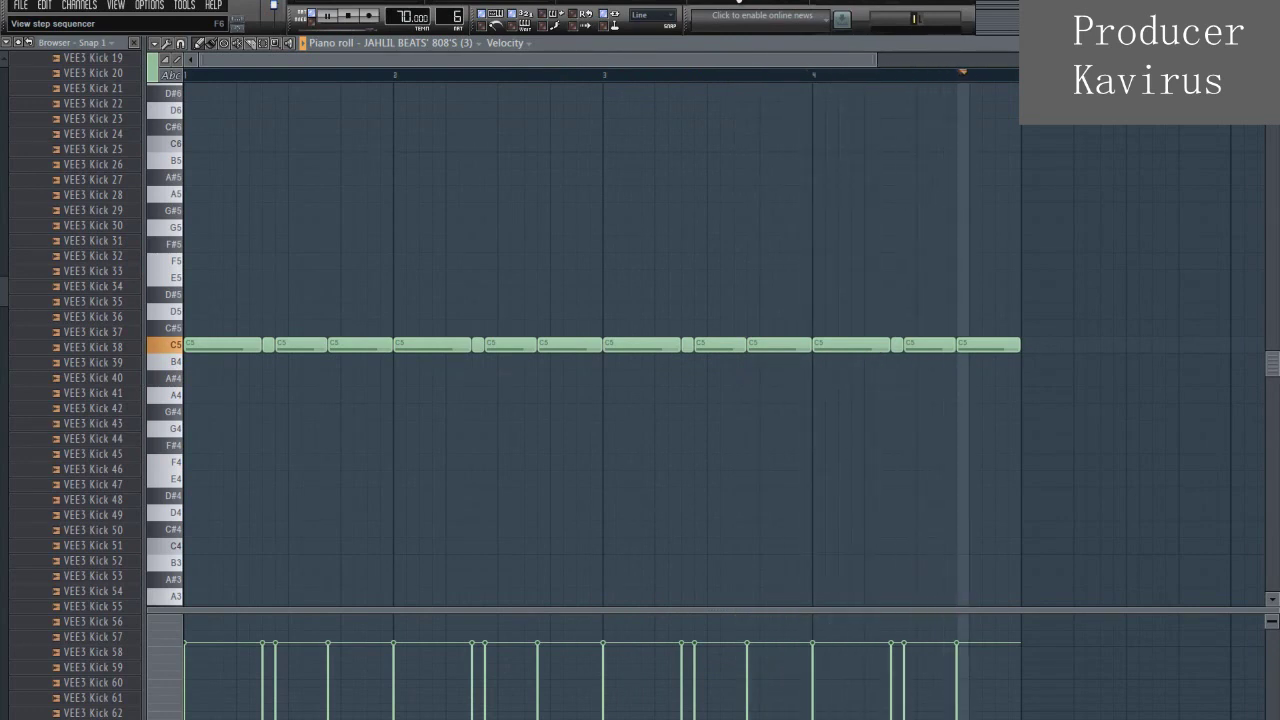
- Switch to the JAHLIL BEATS' CLAP (9) pattern and inspect the clap channel's sample settings
{"action": "key", "text": "F6"}
{"action": "left_click", "coordinate": [601, 122]}
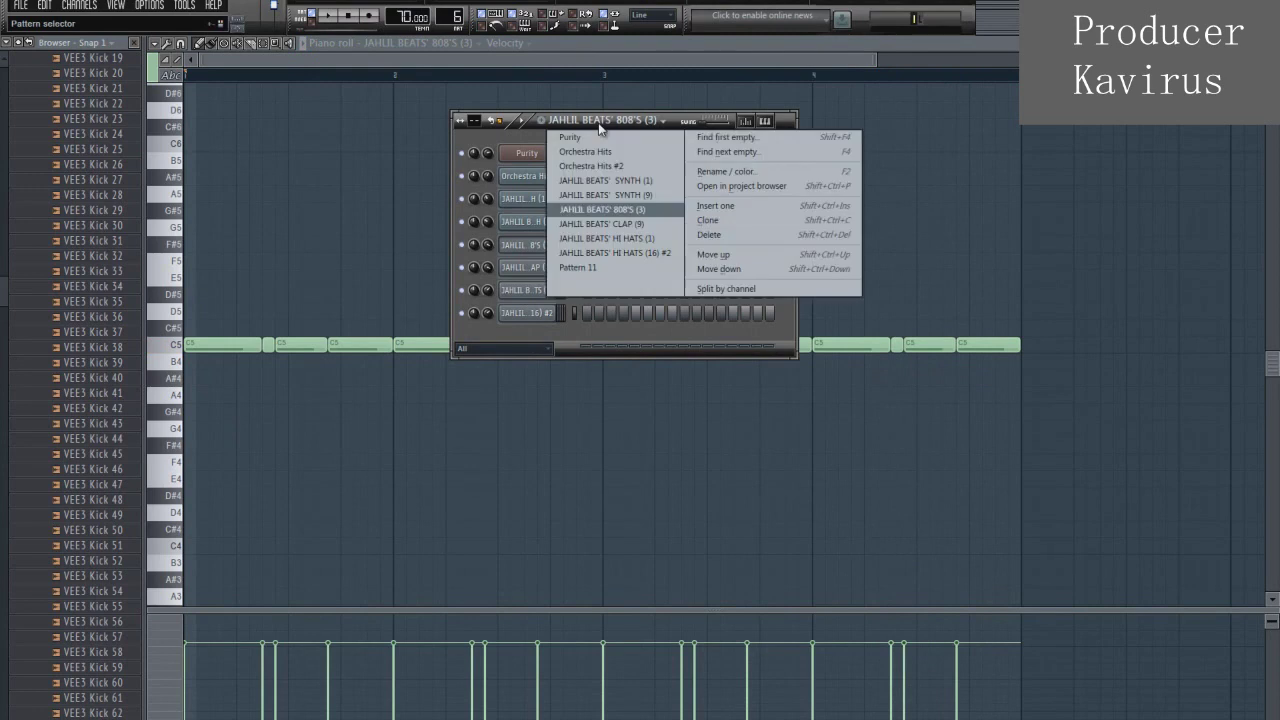
{"action": "left_click", "coordinate": [601, 223]}
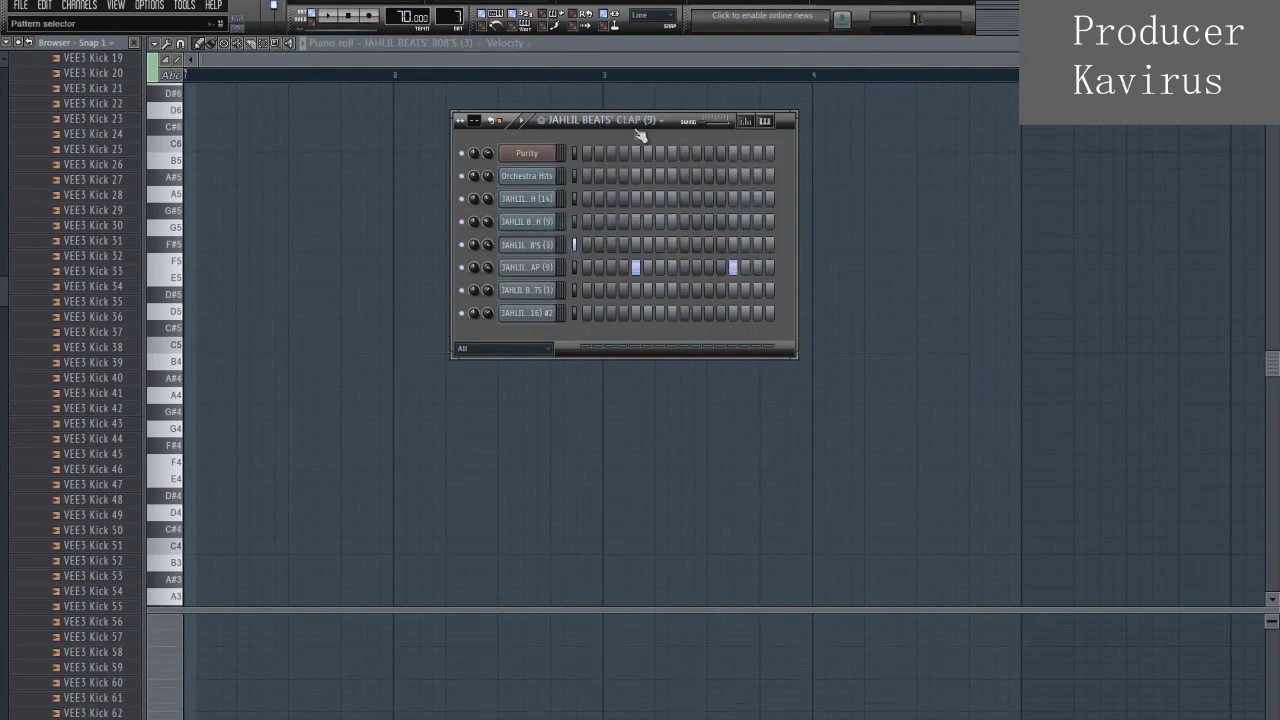
{"action": "left_click", "coordinate": [540, 269]}
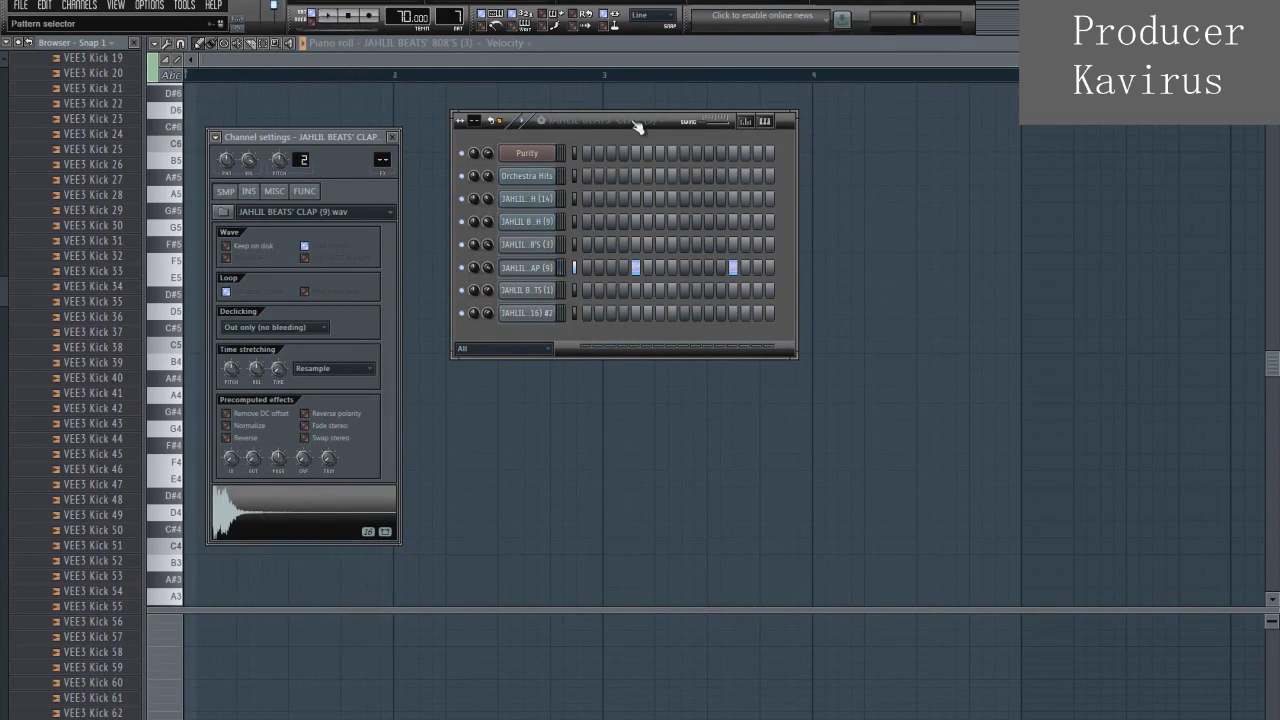
- Switch to the JAHLIL BEATS' HI HATS (1) pattern, inspect its channel's sample settings, and play the pattern
{"action": "left_click", "coordinate": [633, 122]}
{"action": "left_click", "coordinate": [627, 237]}
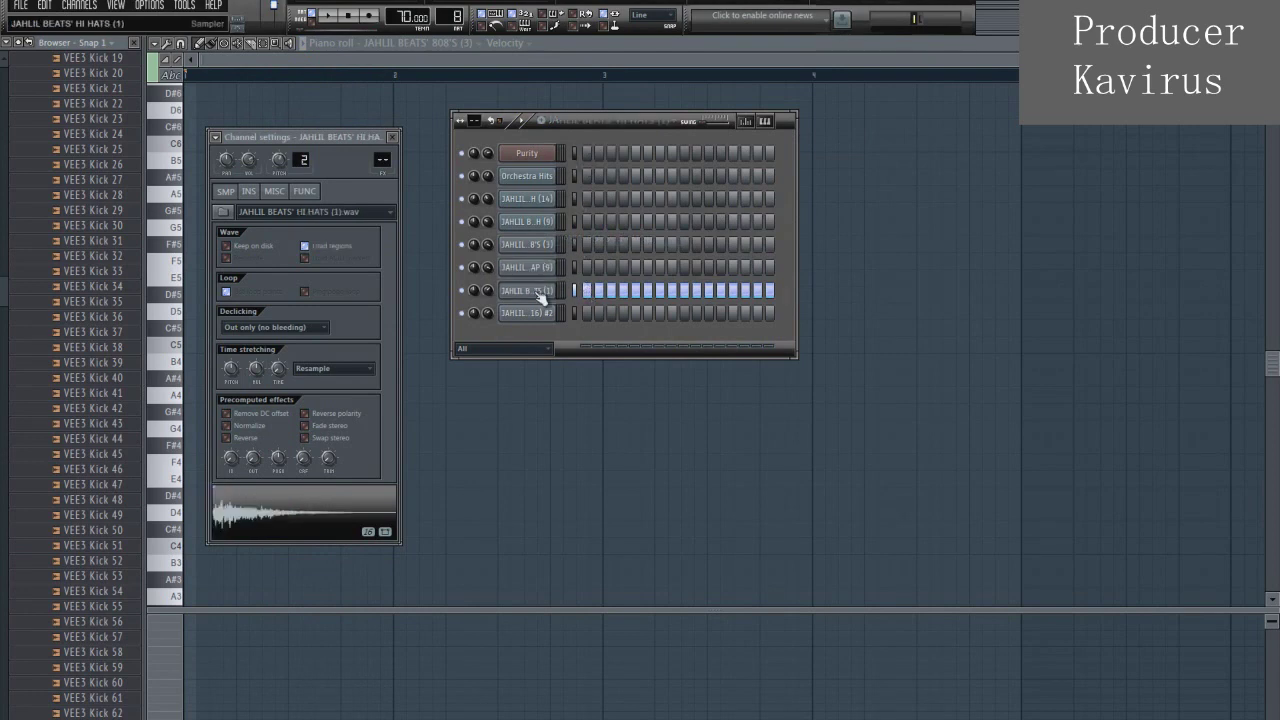
{"action": "key", "text": "space"}
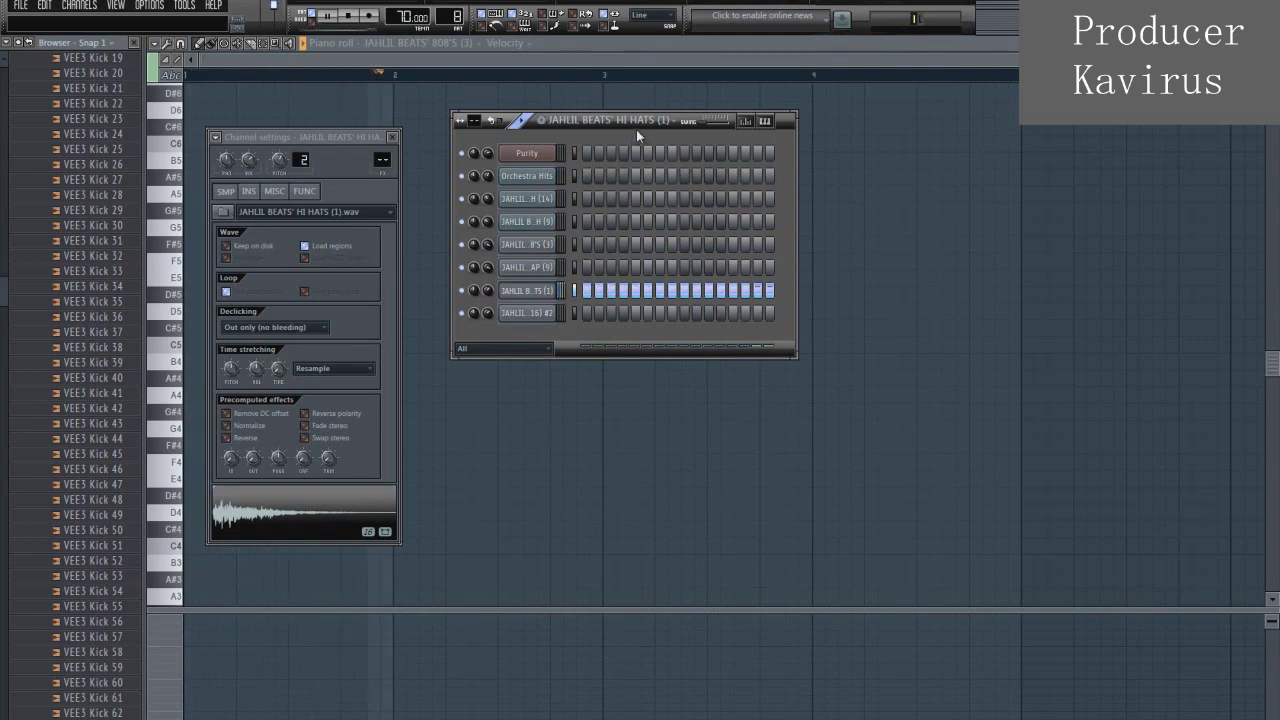
- Switch to the JAHLIL BEATS' HI HATS (16) #2 pattern, listen to it, and stop playback
{"action": "left_click", "coordinate": [637, 125]}
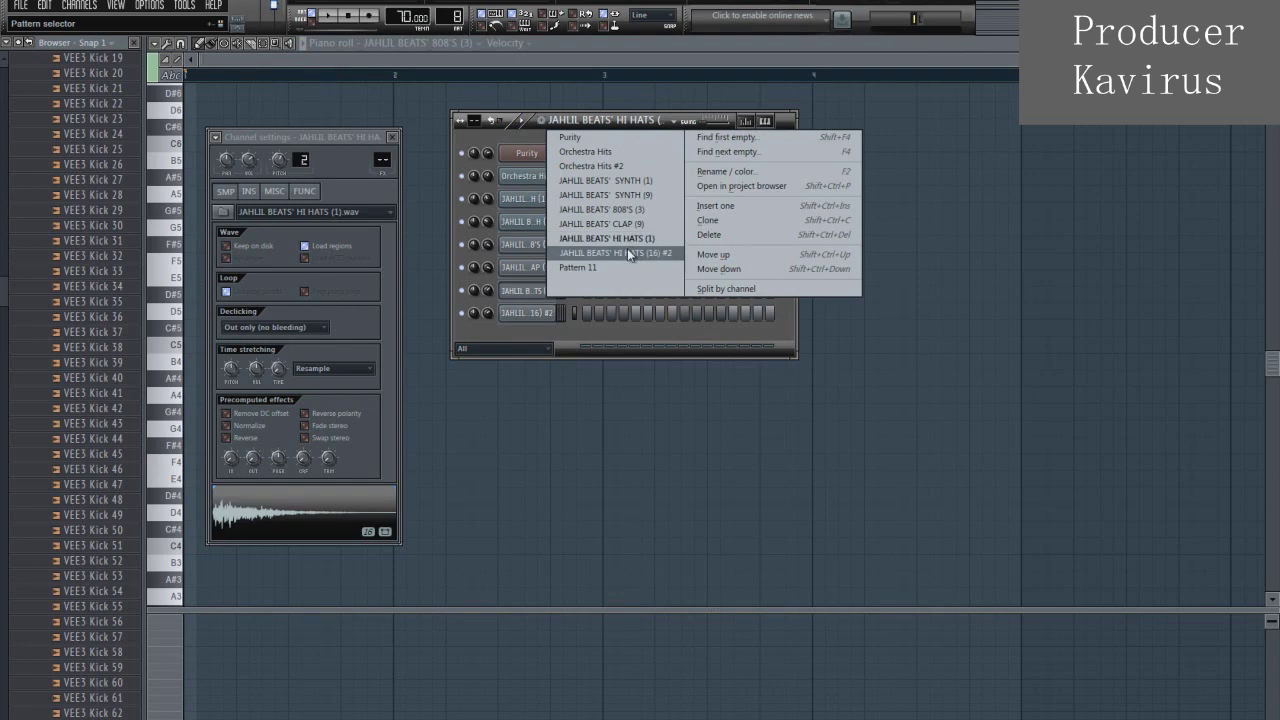
{"action": "left_click", "coordinate": [627, 251]}
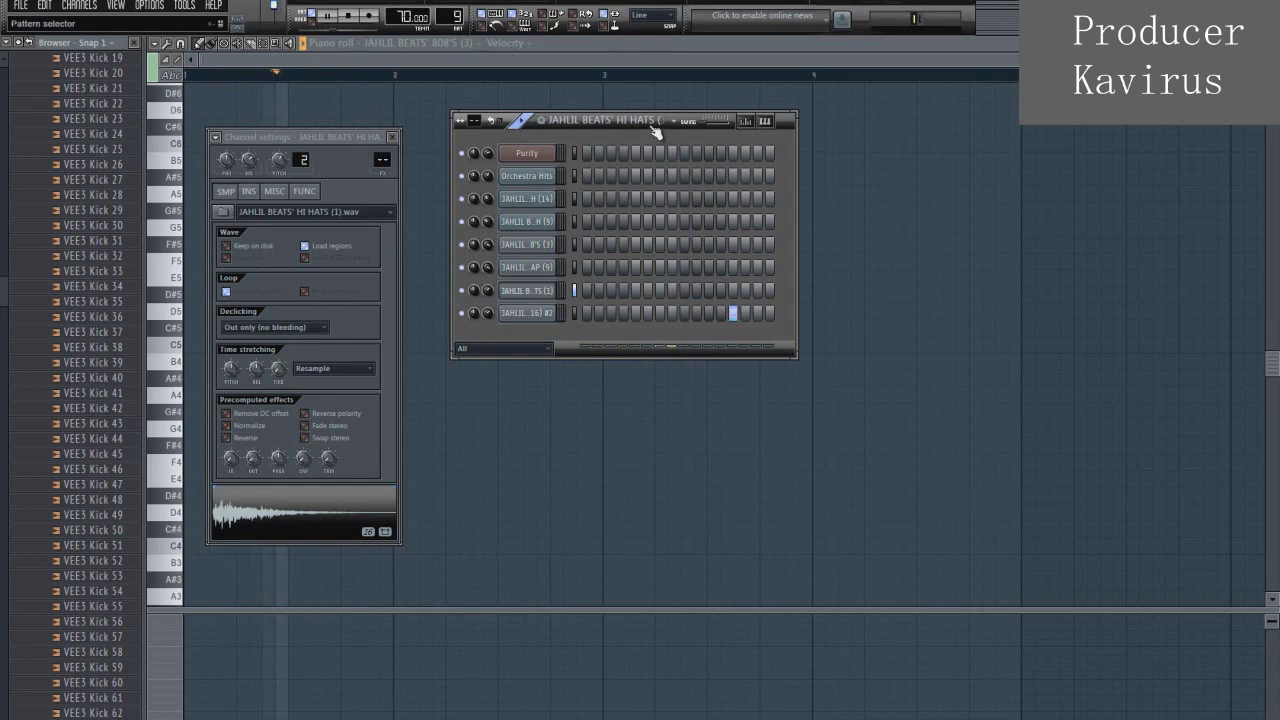
{"action": "key", "text": "space"}
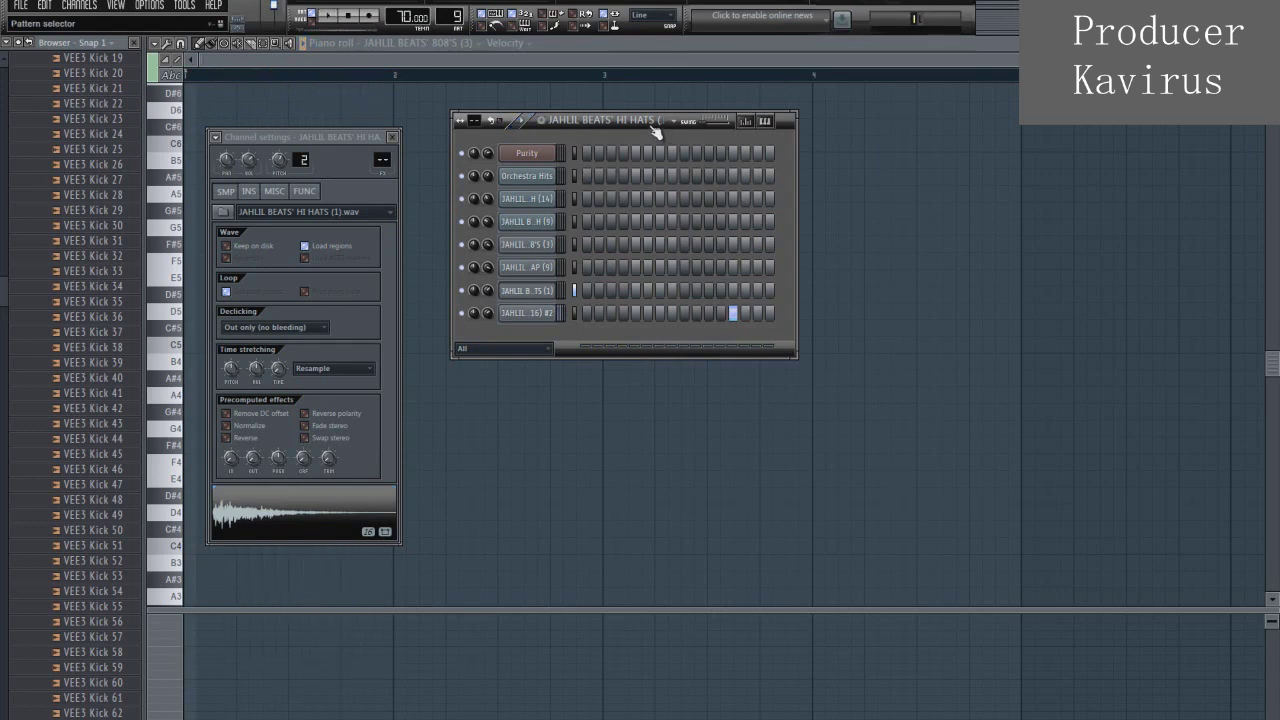
- Switch to Pattern 11 and play its hi-hat steps on the (16) #2 channel
{"action": "left_click", "coordinate": [652, 127]}
{"action": "left_click", "coordinate": [597, 267]}
{"action": "left_click", "coordinate": [575, 120]}
{"action": "left_click", "coordinate": [584, 268]}
{"action": "key", "text": "space"}
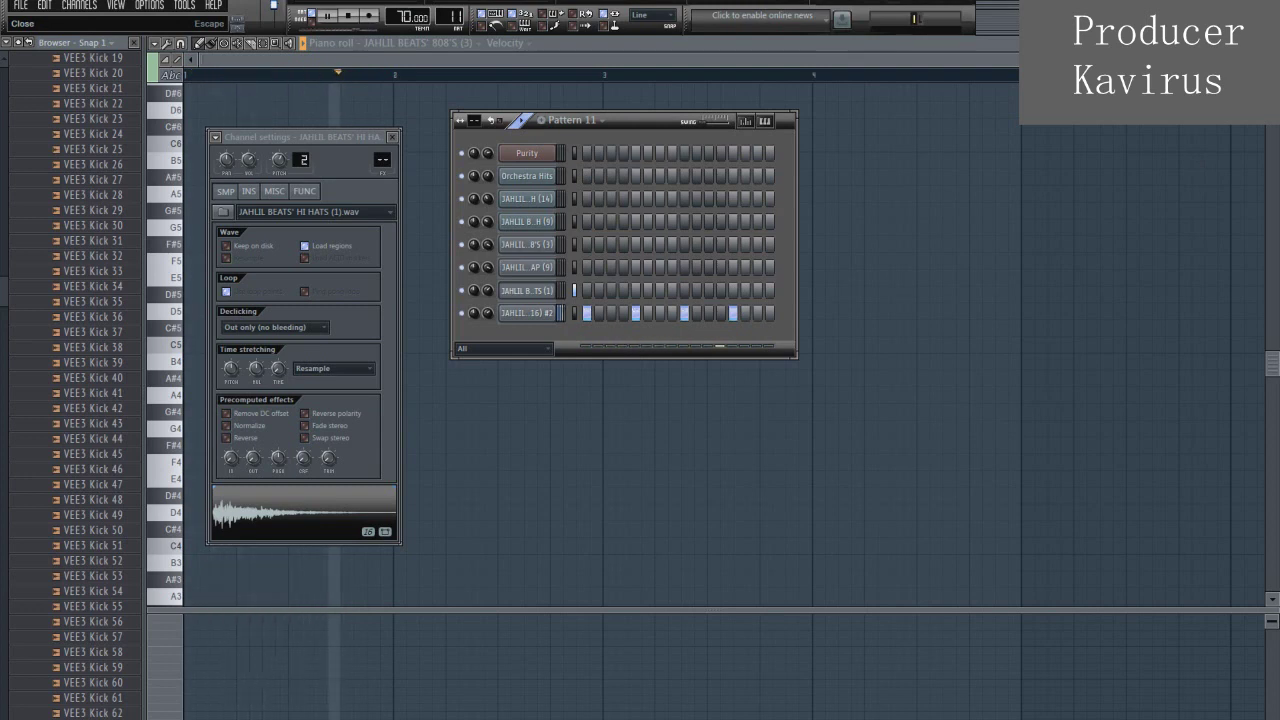
- Close the piano roll and examine the full song arrangement in the playlist, with the middle bars enlarged during playback
{"action": "left_click", "coordinate": [1270, 43]}
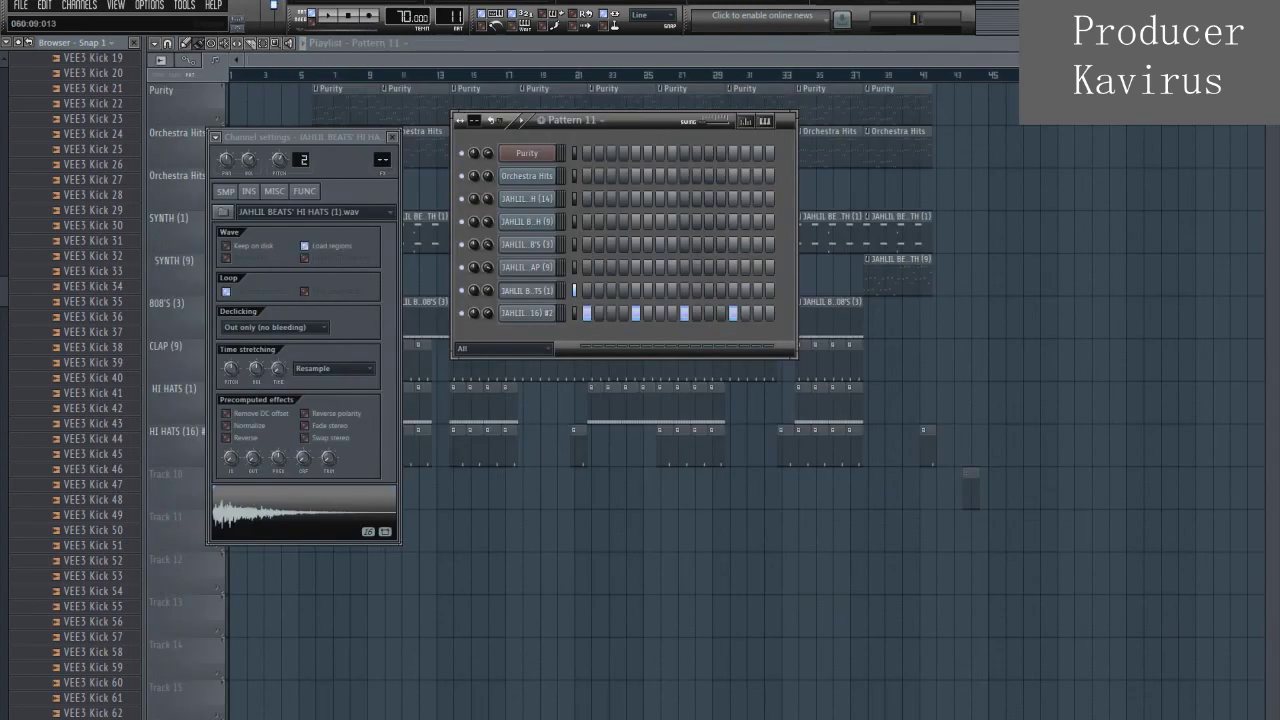
{"action": "left_click", "coordinate": [574, 46]}
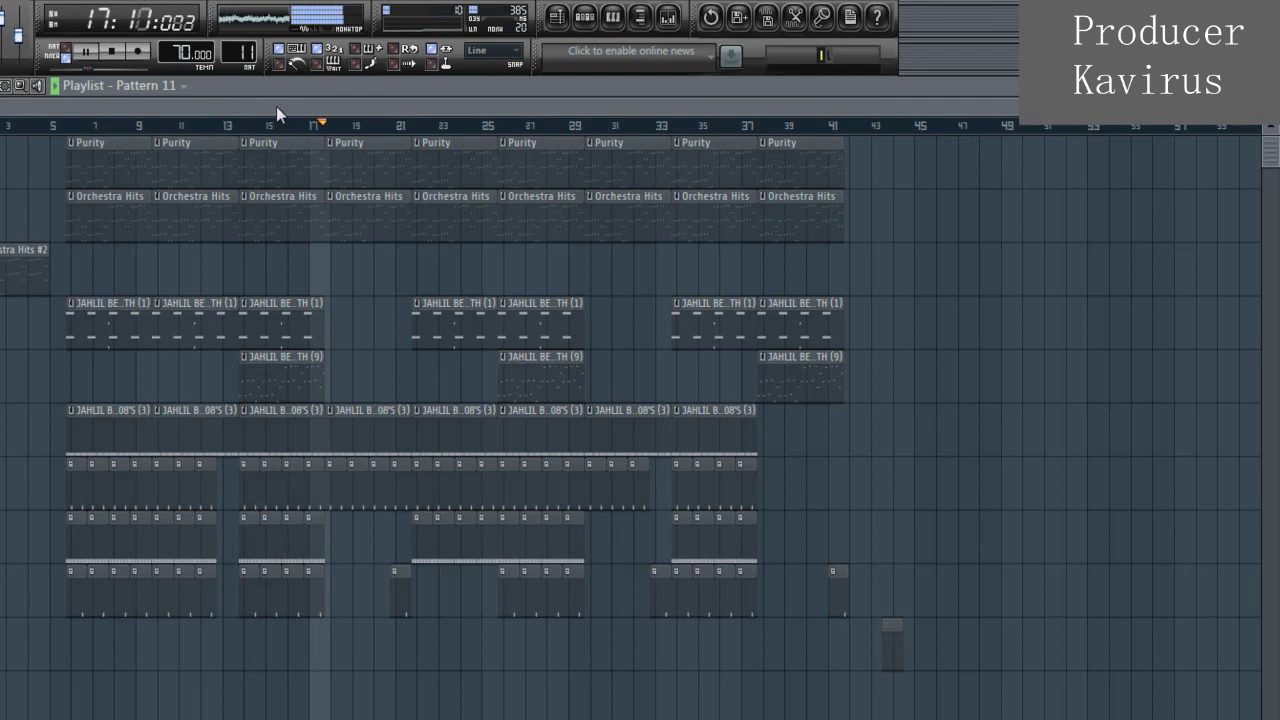
{"action": "left_click_drag", "start_coordinate": [1237, 107], "coordinate": [807, 79]}
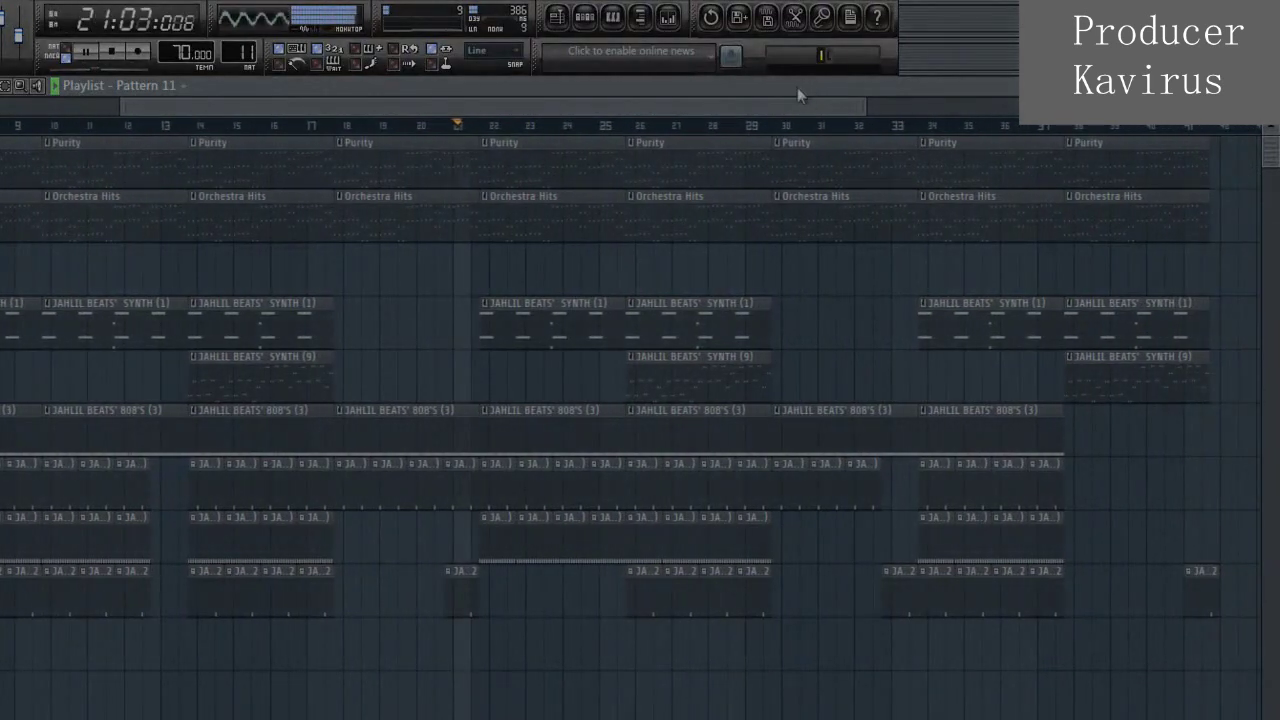